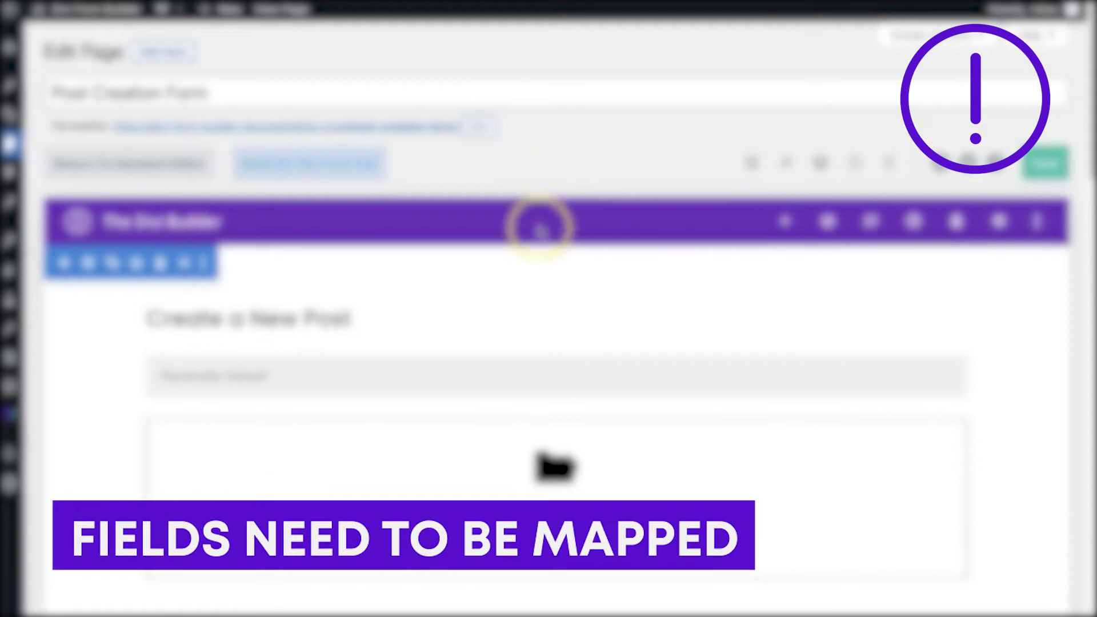
# - Verify the Post Title field uses Default Field Mapping to Post Title, then save the form module
pyautogui.scroll(-3, 539, 229)
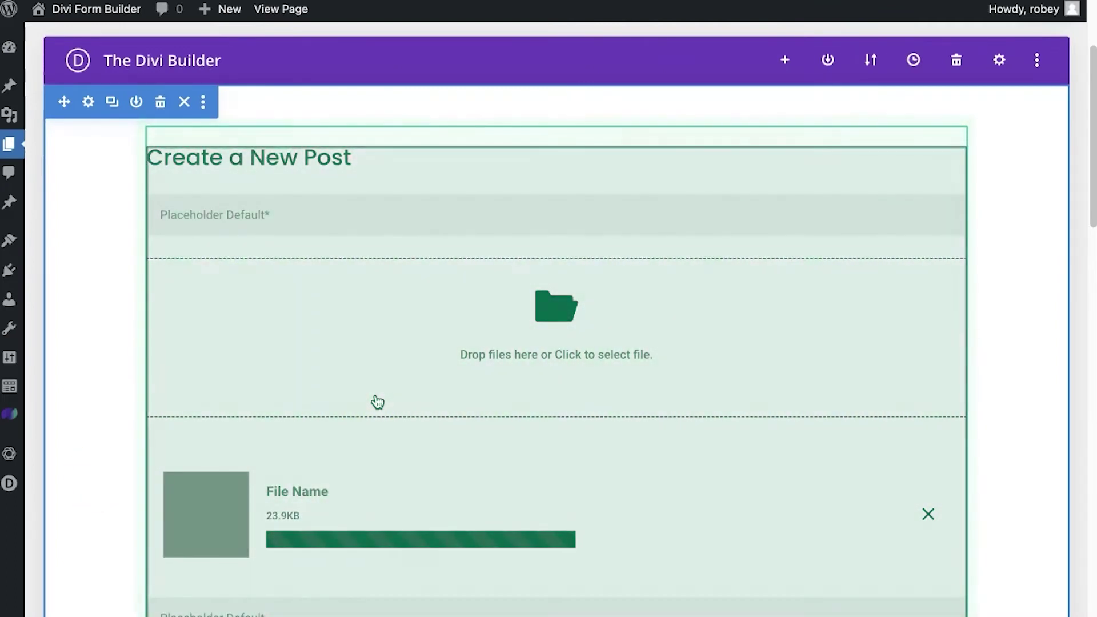
pyautogui.click(434, 320)
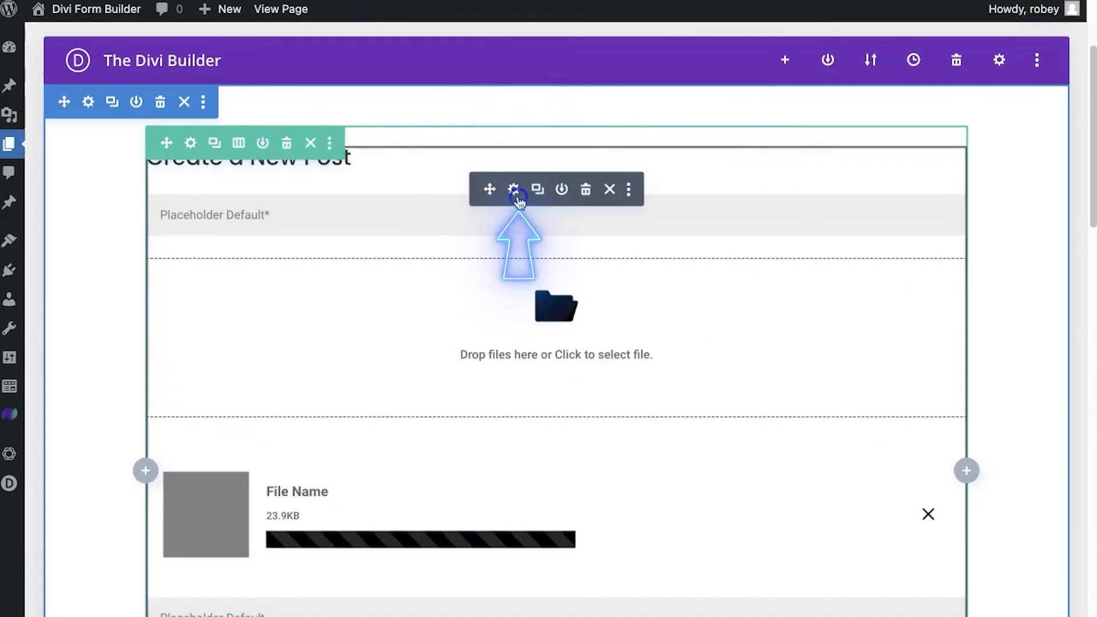
pyautogui.click(514, 188)
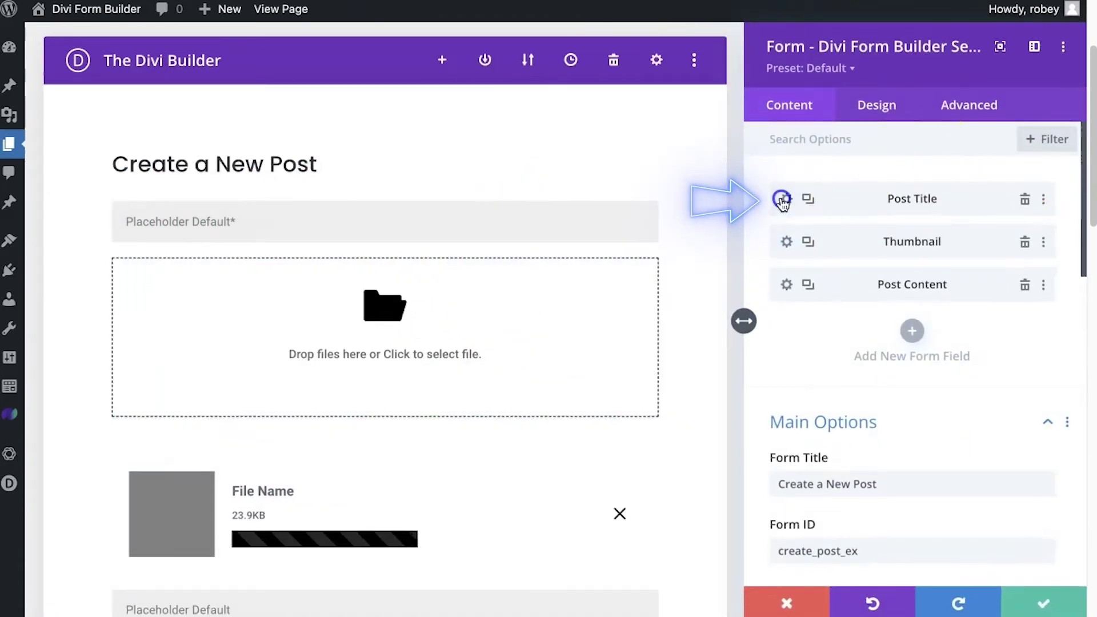
pyautogui.click(786, 198)
pyautogui.scroll(-8, 943, 365)
pyautogui.click(898, 354)
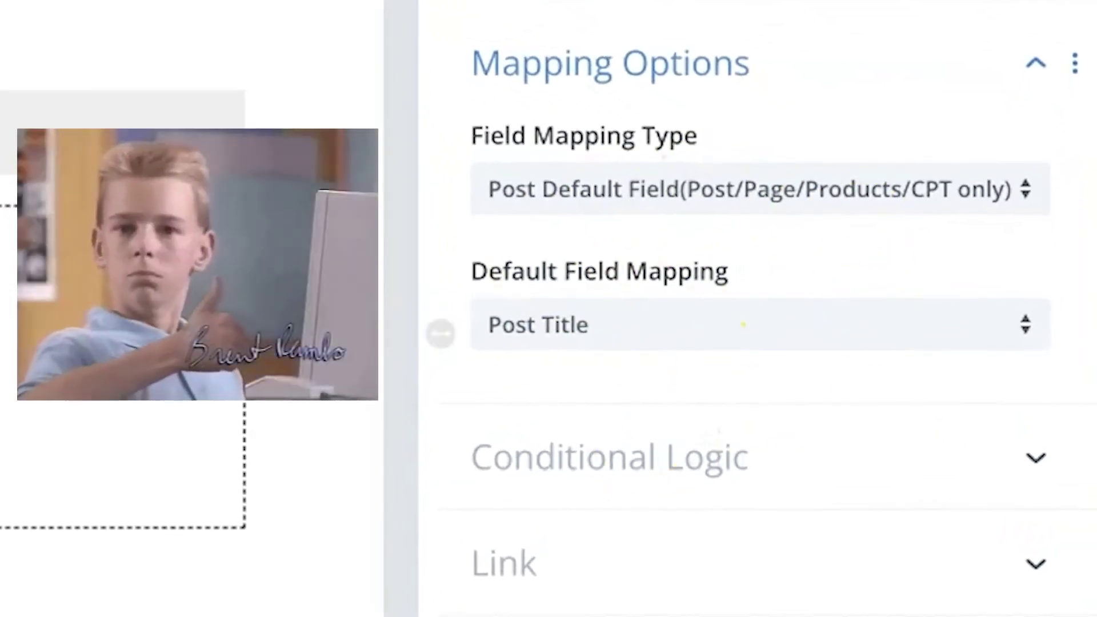
pyautogui.click(1031, 604)
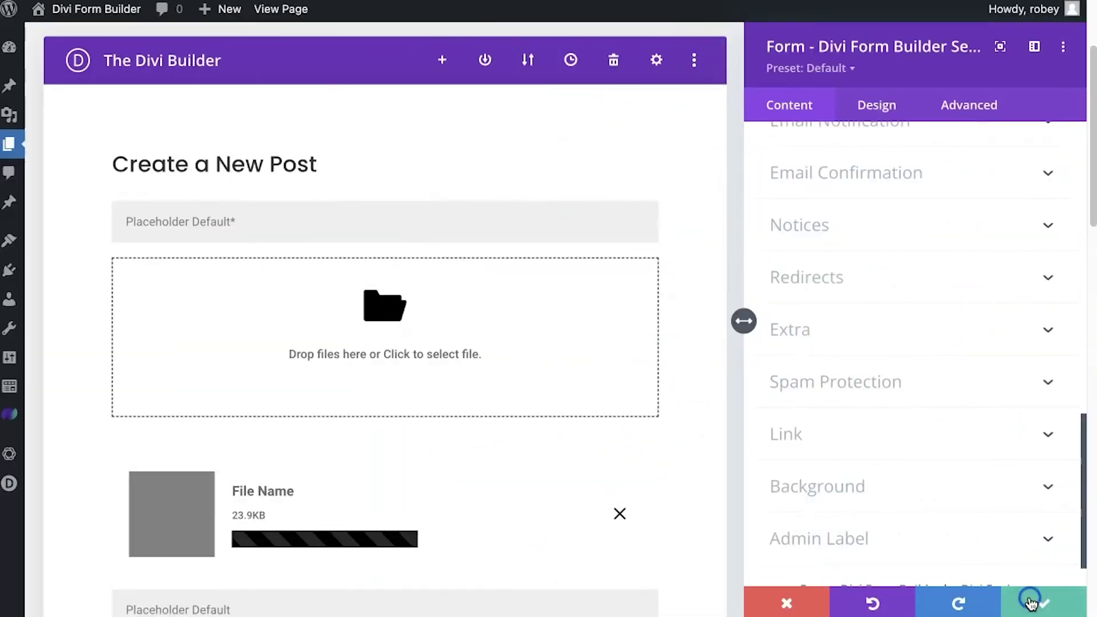
pyautogui.click(1032, 604)
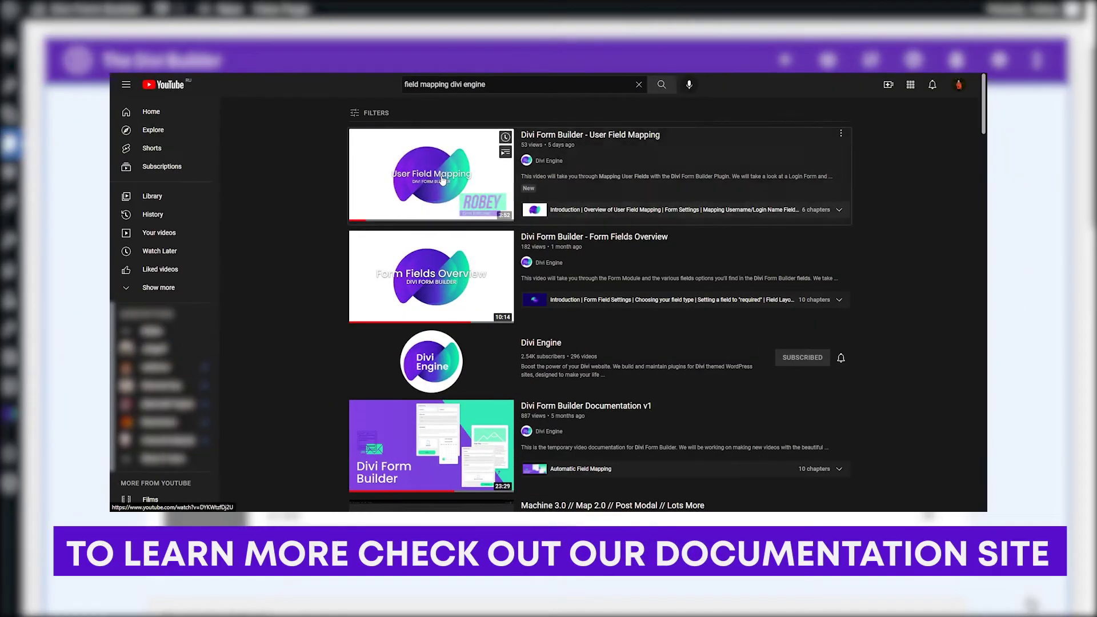
# - Play 'Divi Form Builder - User Field Mapping' starting at its Overview of User Field Mapping chapter
pyautogui.click(441, 181)
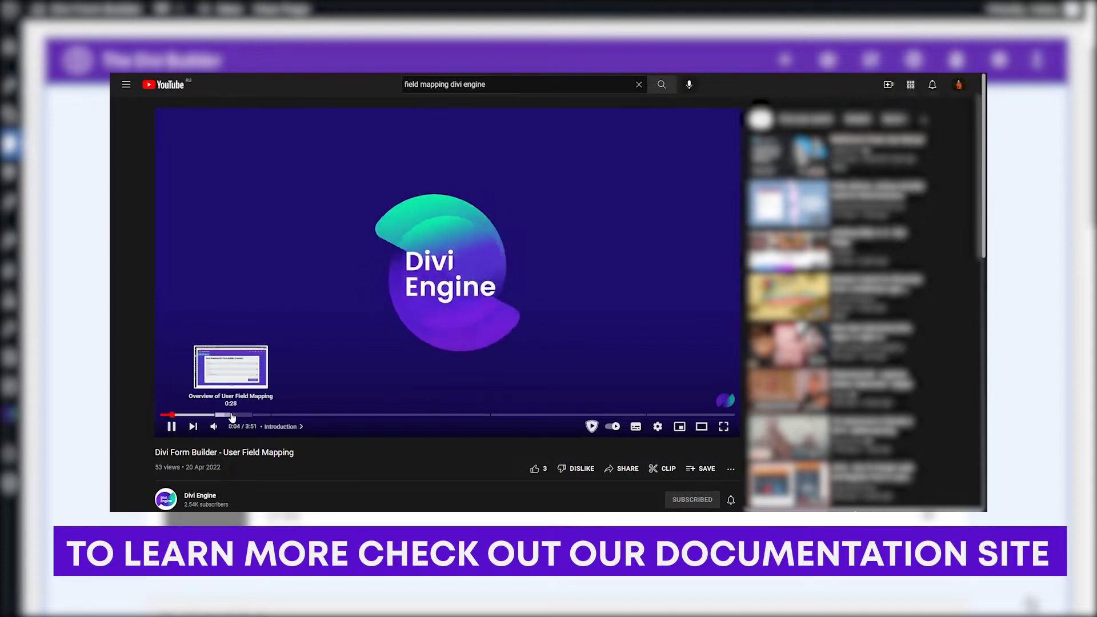
pyautogui.click(226, 415)
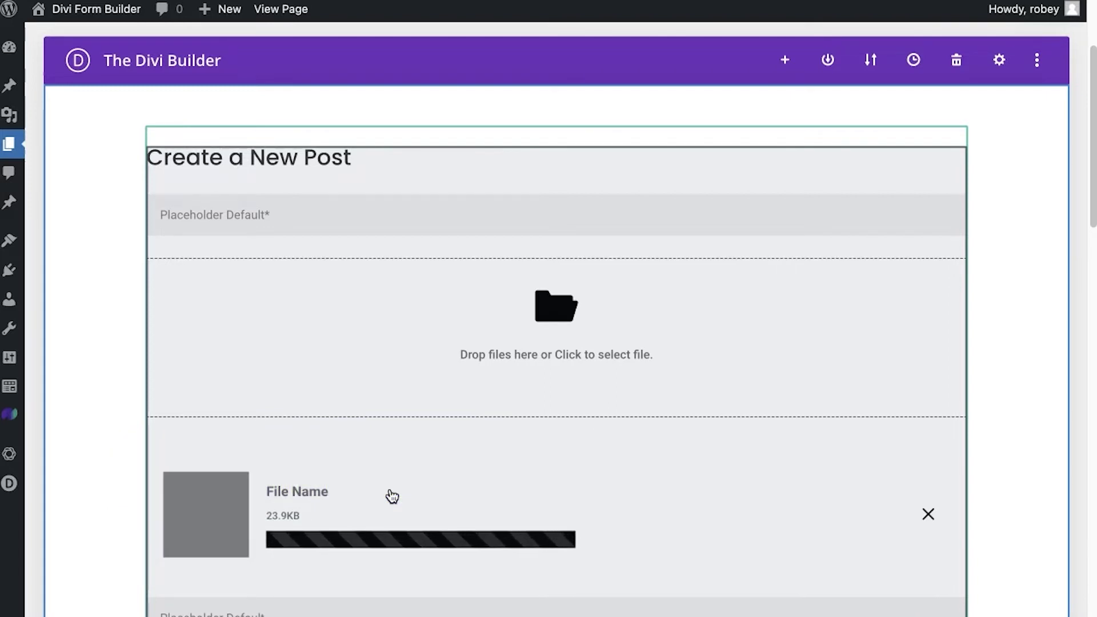
pyautogui.click(416, 470)
pyautogui.click(521, 154)
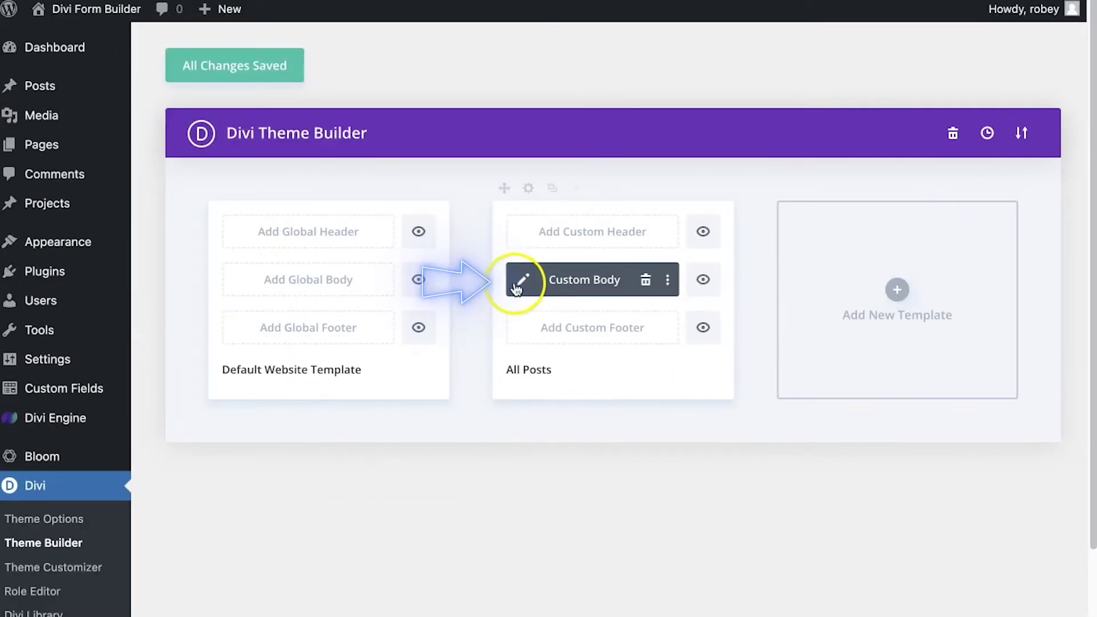
# - Open the All Posts custom body layout and view, then cancel, the Post Title module settings
pyautogui.click(520, 280)
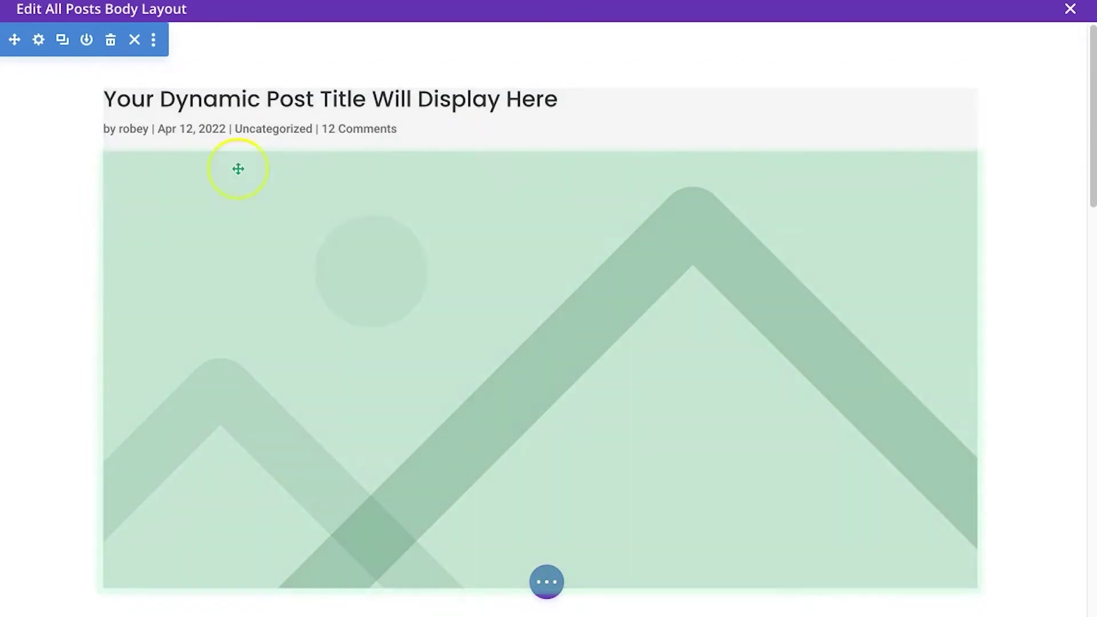
pyautogui.moveTo(423, 174)
pyautogui.click(497, 131)
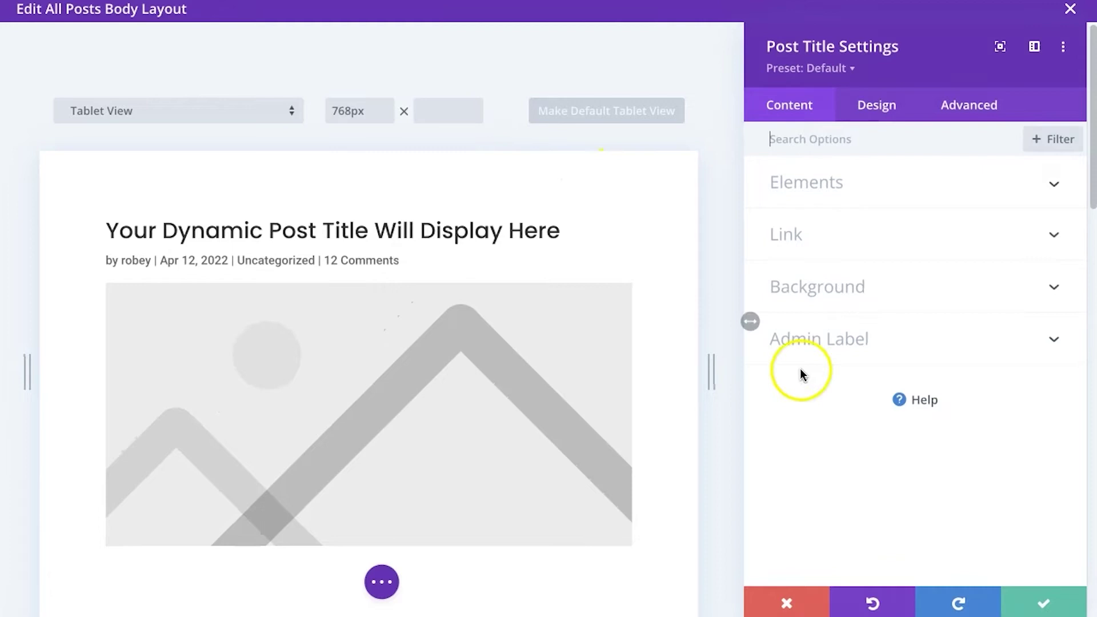
pyautogui.click(781, 600)
pyautogui.click(512, 294)
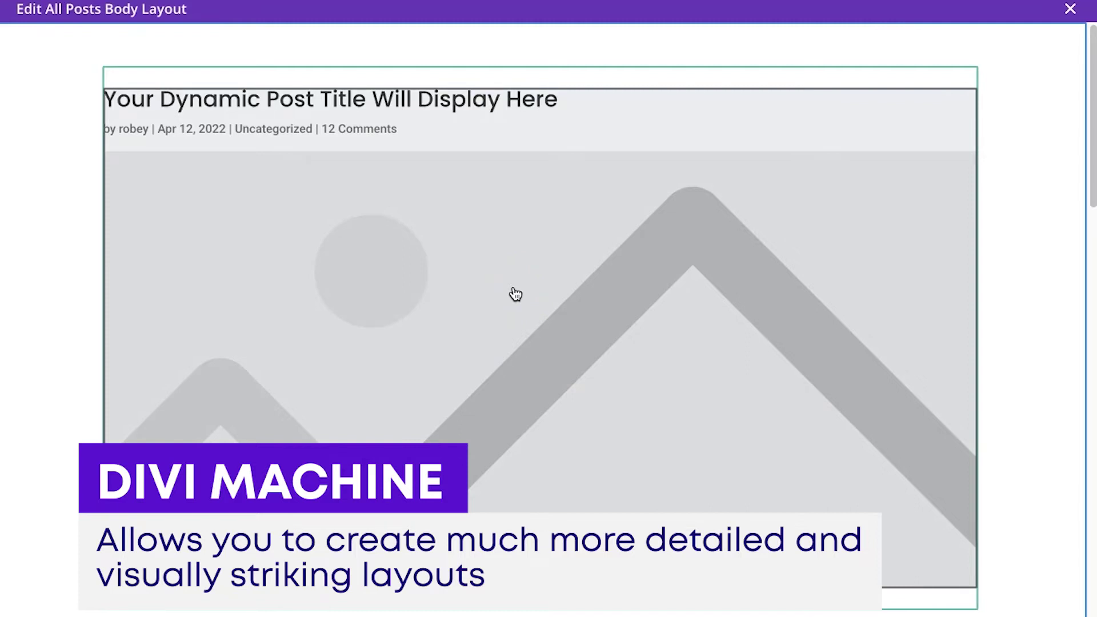
# - Scroll through the layout's post title, meta, placeholder image and content
pyautogui.scroll(-3, 515, 294)
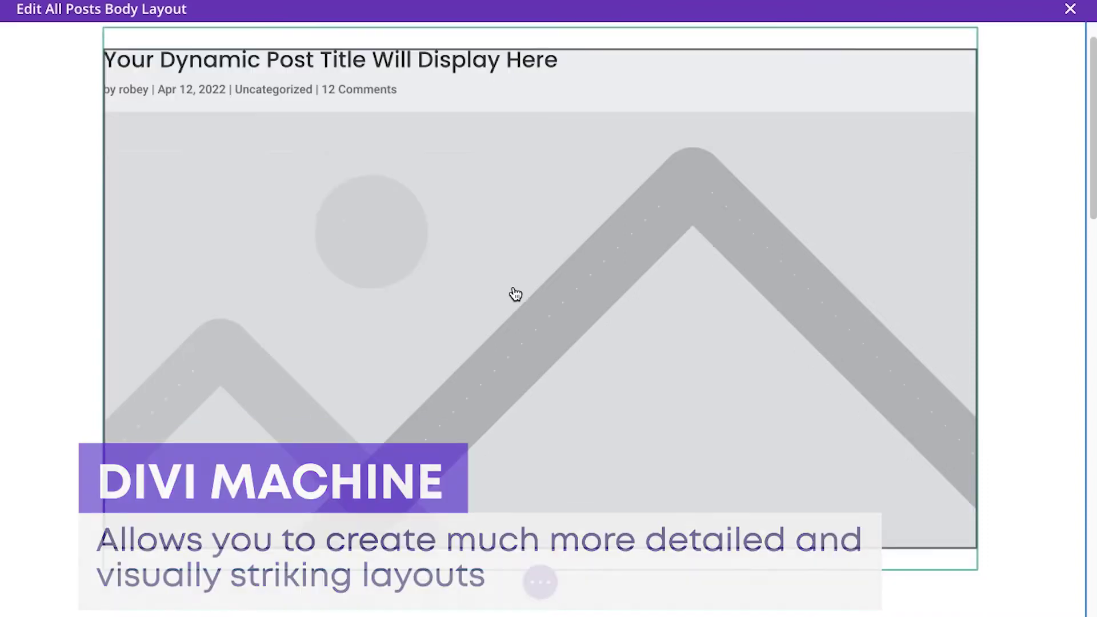
pyautogui.scroll(3, 833, 56)
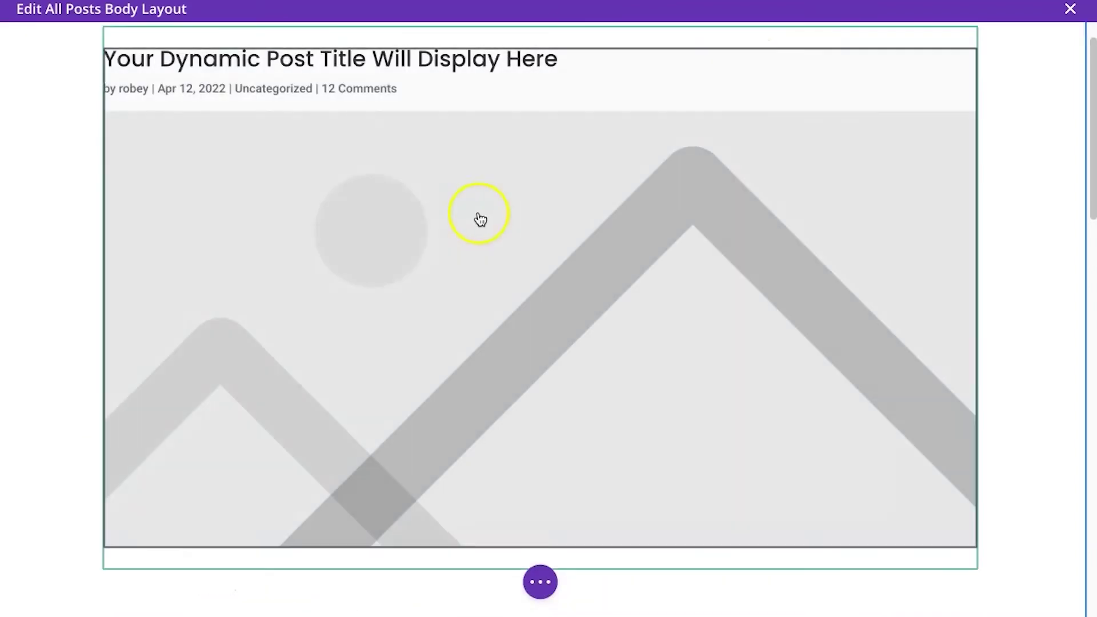
pyautogui.scroll(-8, 340, 246)
pyautogui.scroll(-2, 341, 245)
pyautogui.scroll(3, 279, 272)
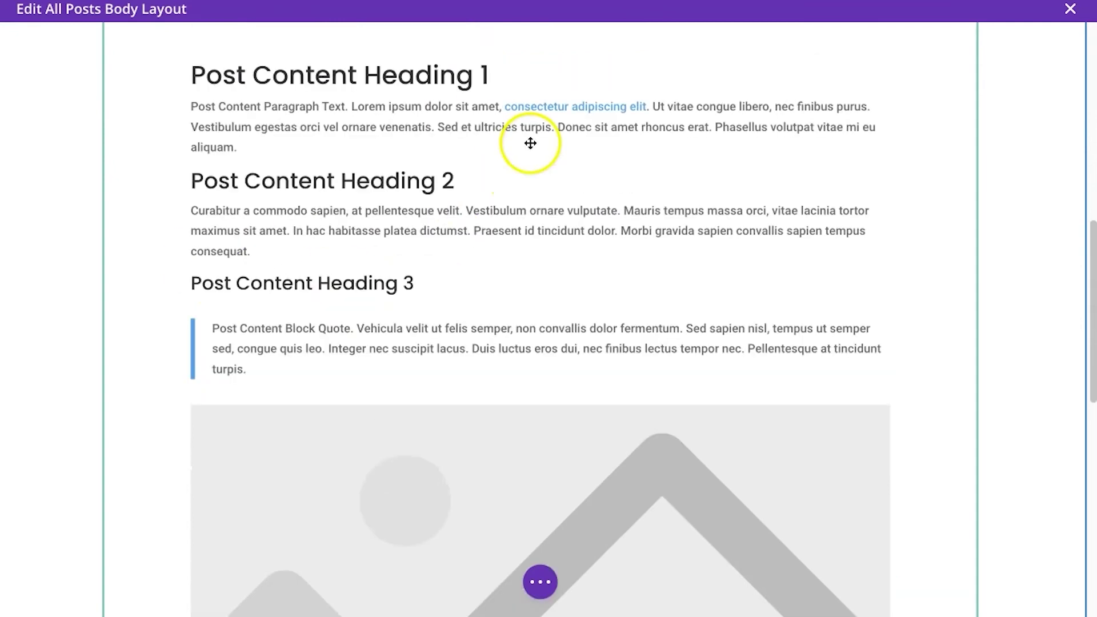
pyautogui.scroll(-7, 560, 284)
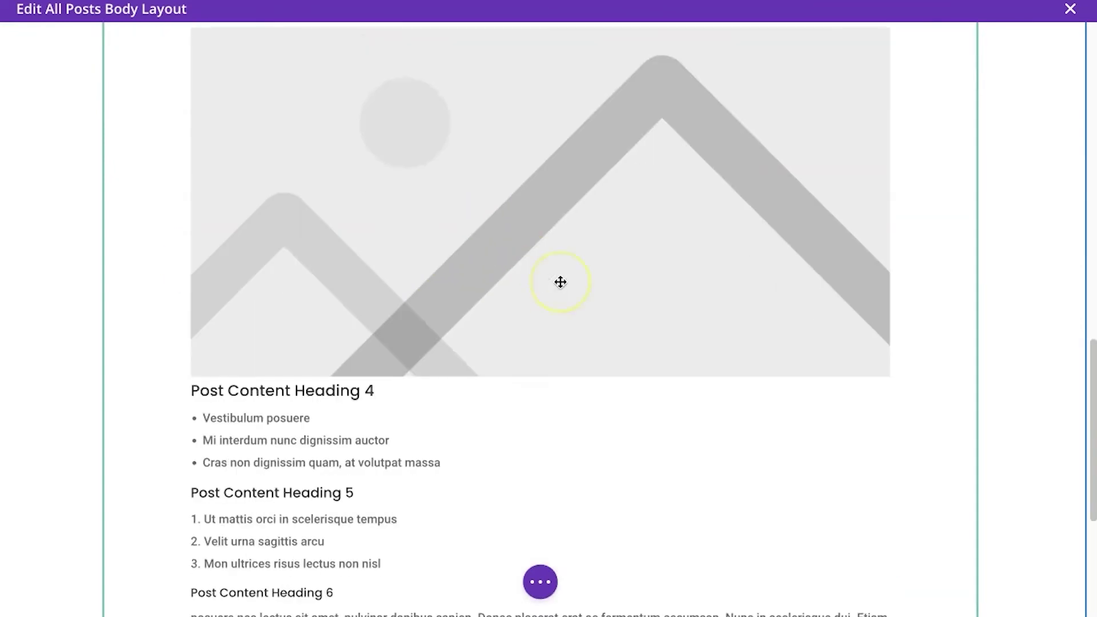
pyautogui.scroll(11, 561, 284)
pyautogui.scroll(5, 561, 284)
pyautogui.scroll(-2, 560, 284)
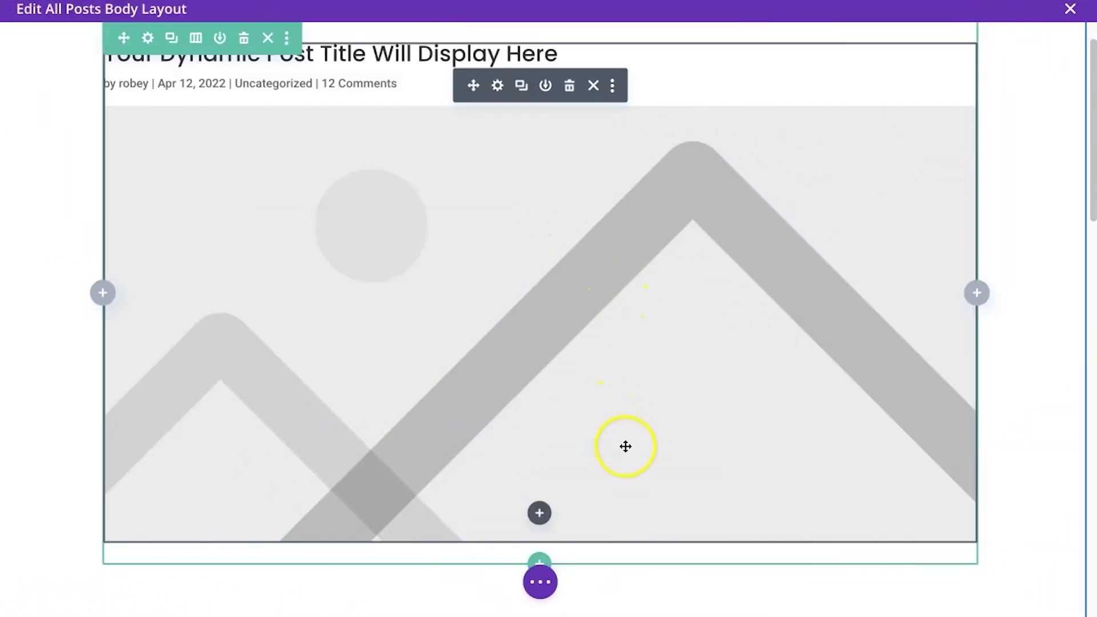
# - Insert an Edit/Delete Post - Divi Form Builder module below the image, found by searching 'edit'
pyautogui.click(539, 513)
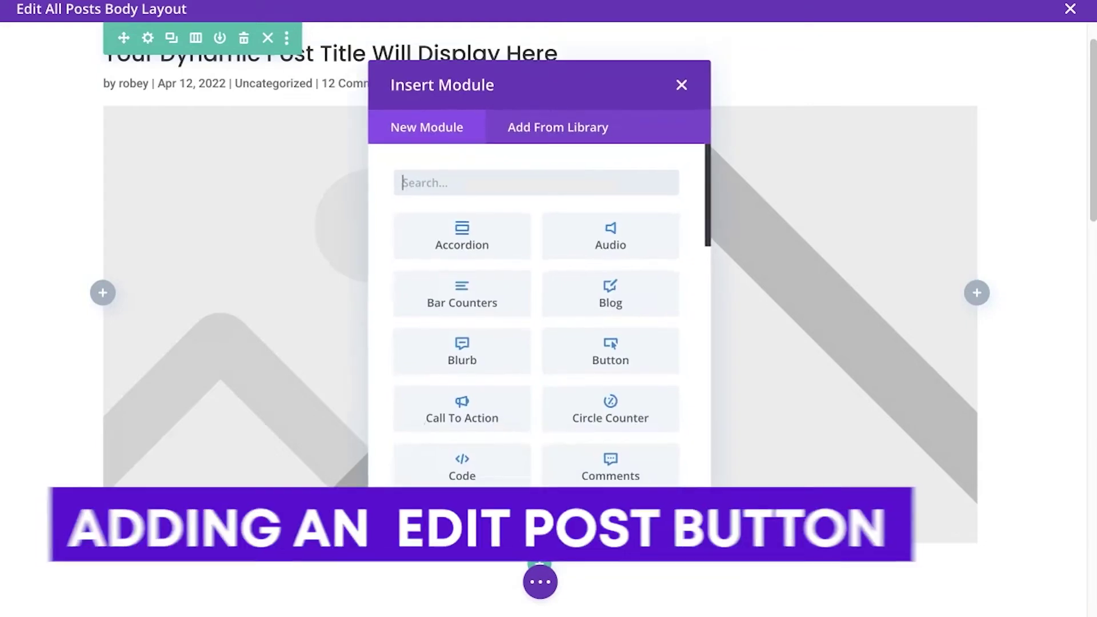
pyautogui.write('edit')
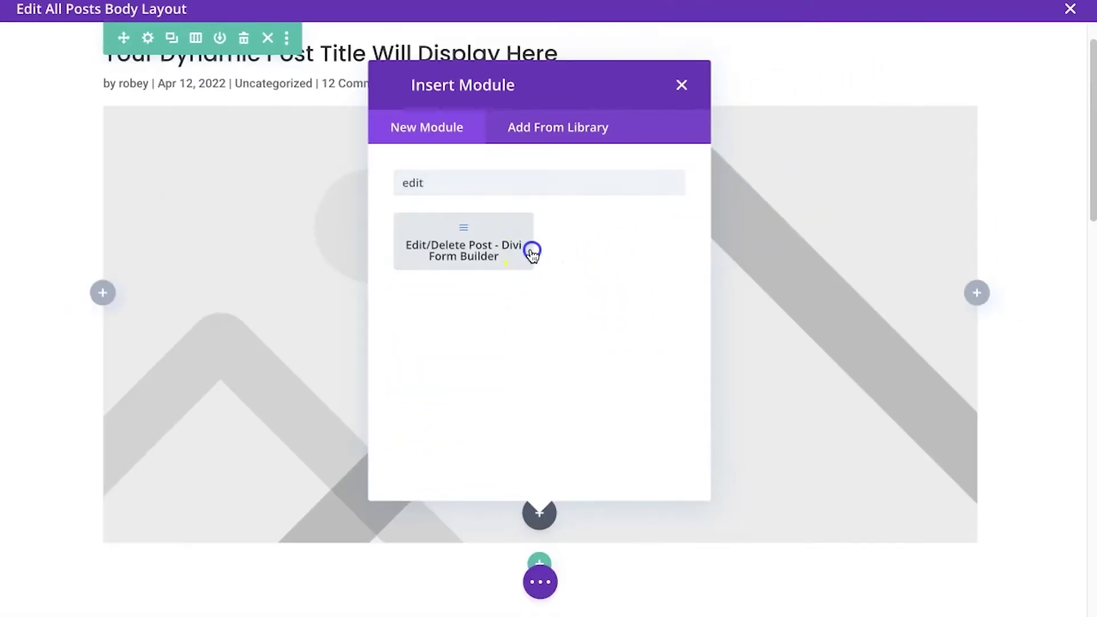
pyautogui.click(513, 376)
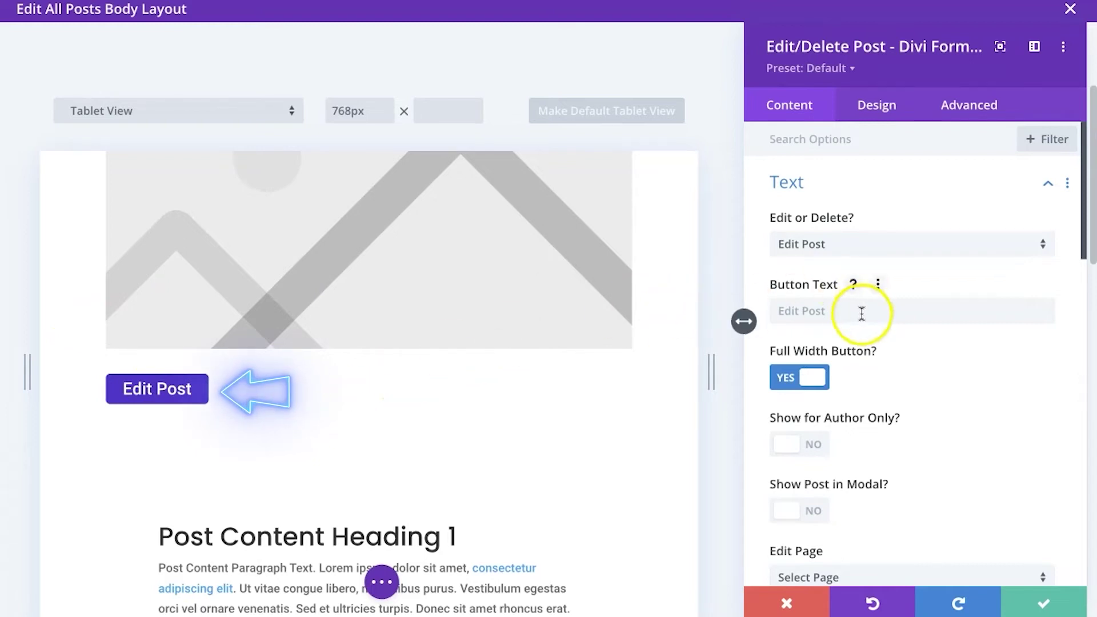
# - Set the module's Edit Page to Post Creation Form
pyautogui.scroll(-2, 843, 317)
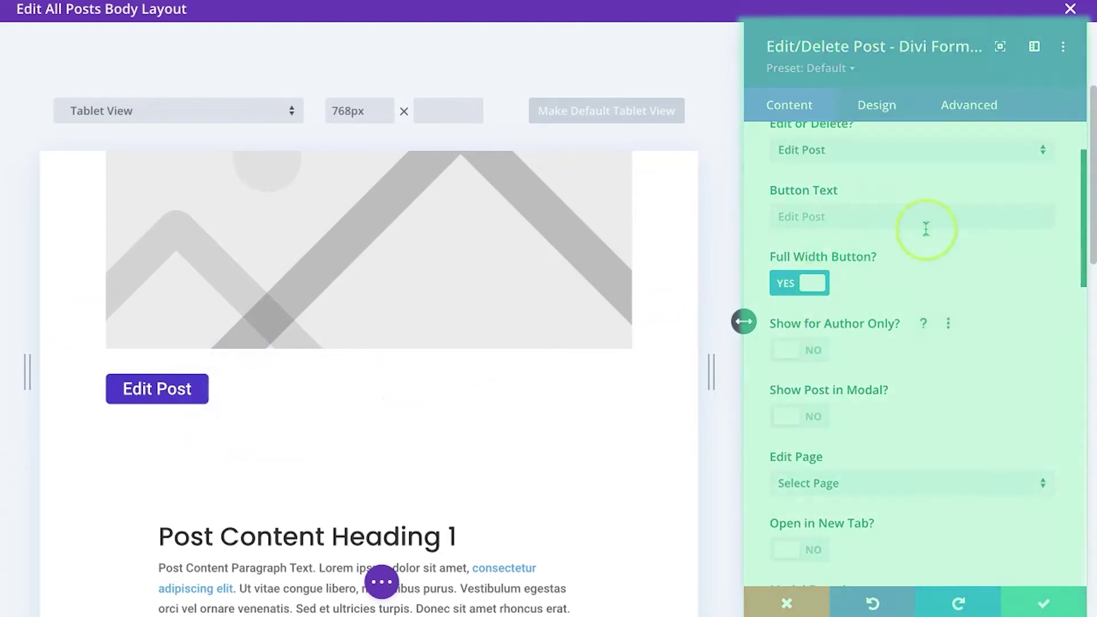
pyautogui.scroll(-2, 965, 334)
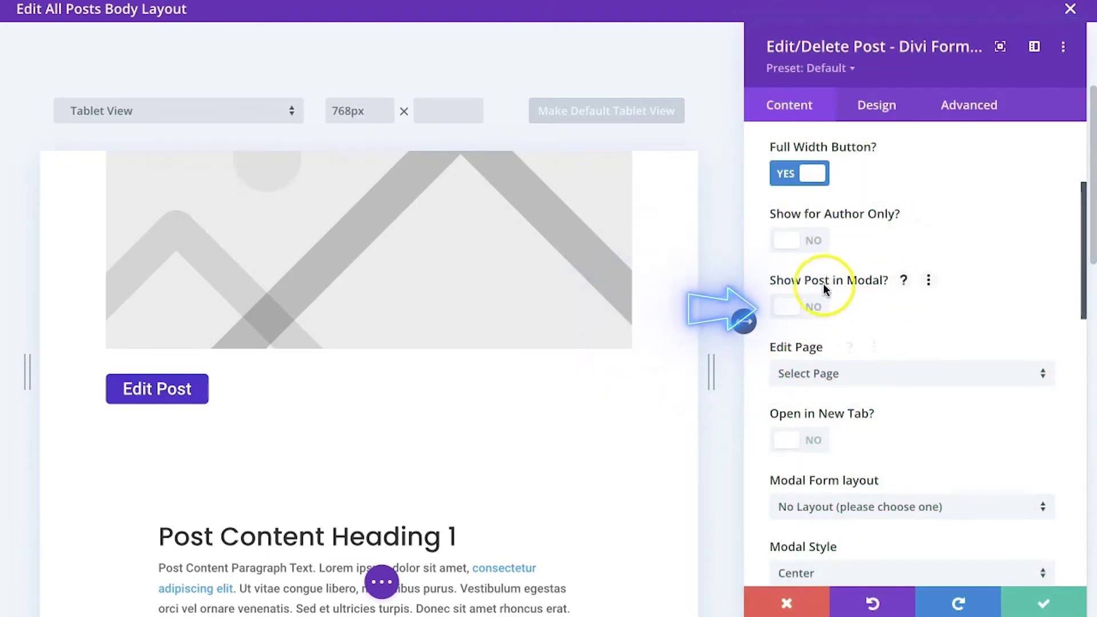
pyautogui.scroll(-1, 869, 292)
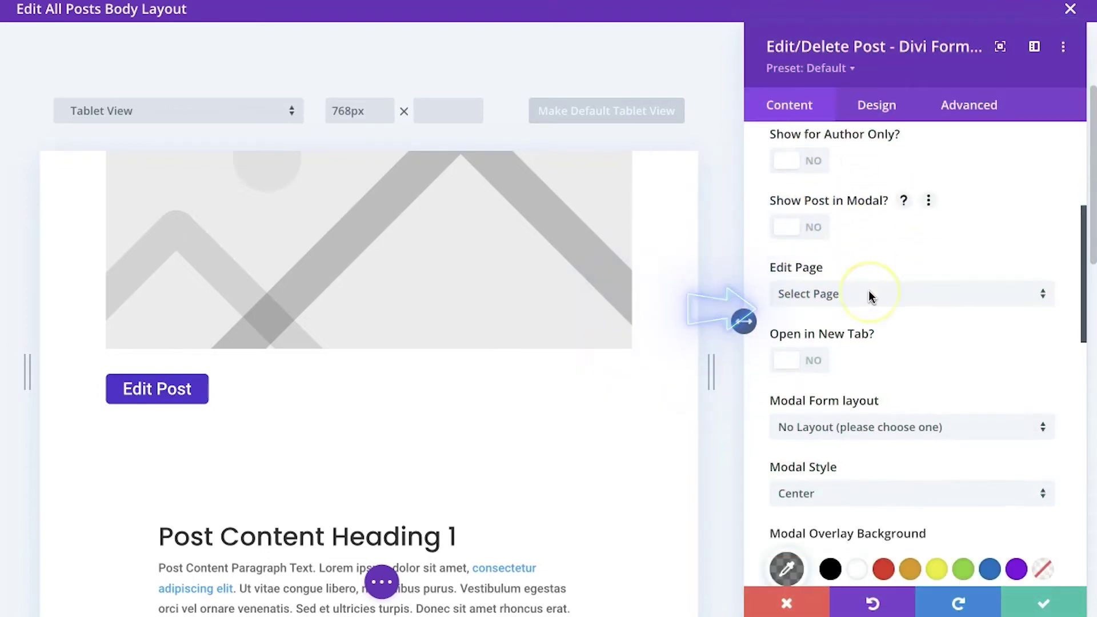
pyautogui.scroll(-1, 869, 293)
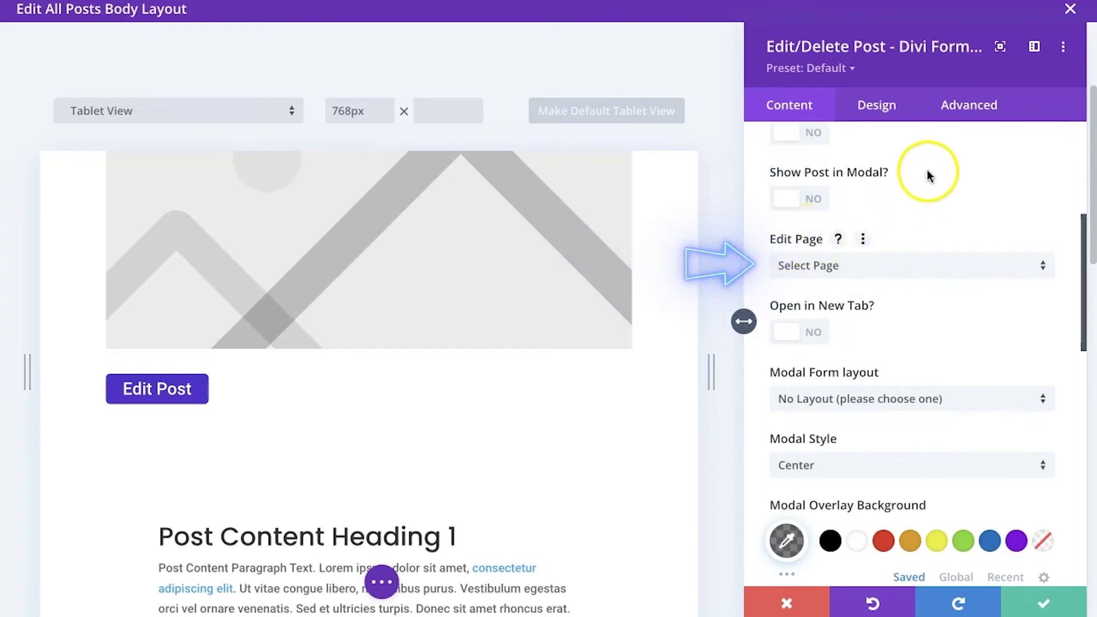
pyautogui.click(942, 274)
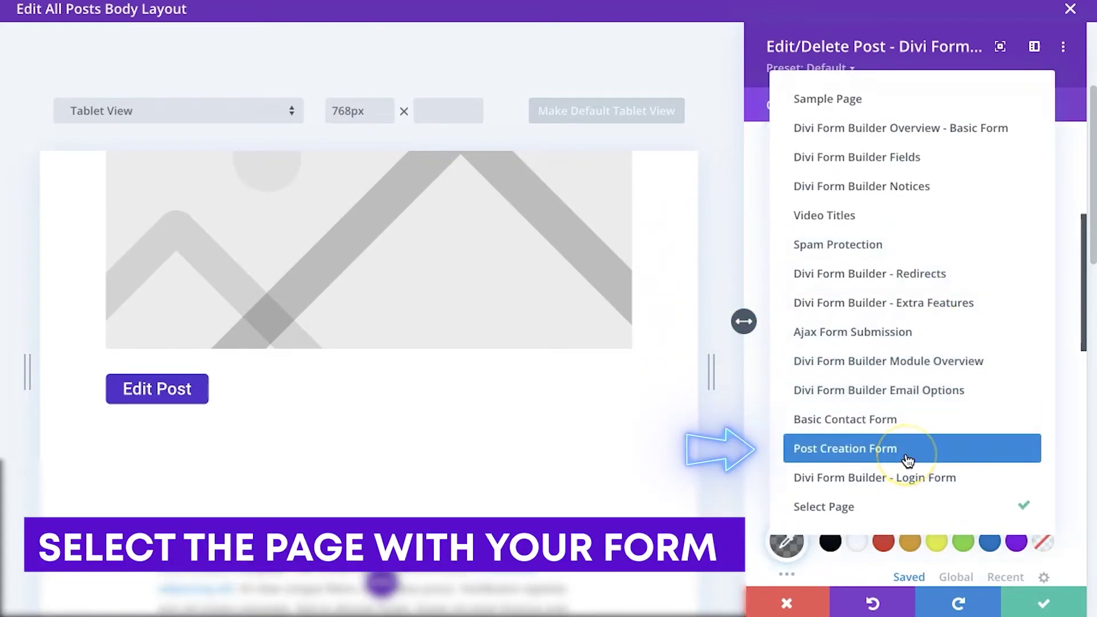
pyautogui.click(908, 460)
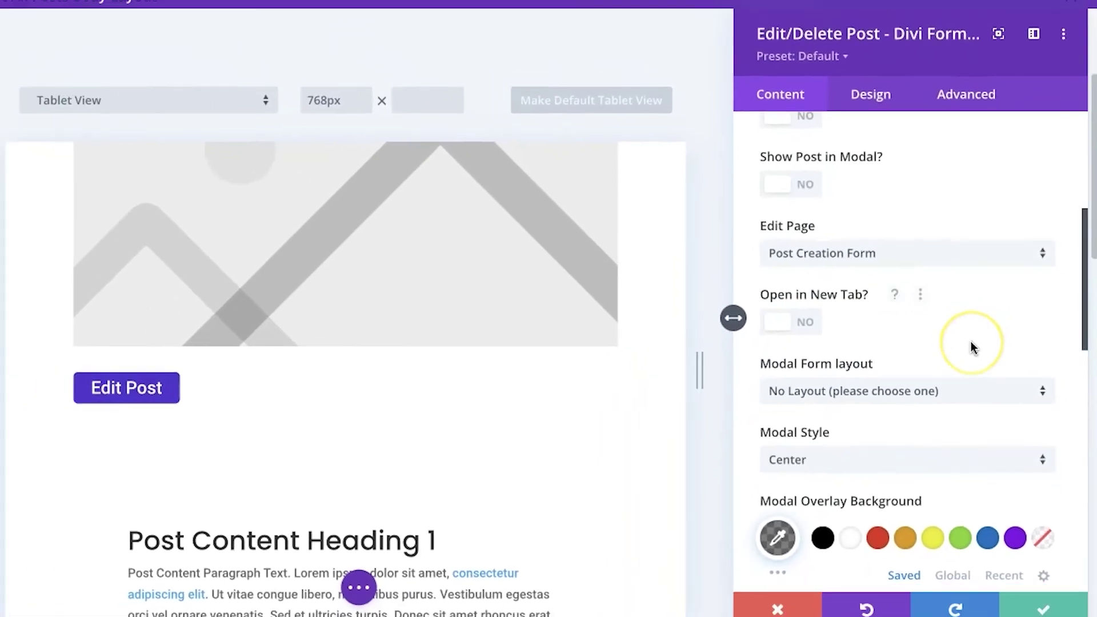
# - Leave the Modal Form layout as No Layout and save the module settings
pyautogui.scroll(-2, 972, 346)
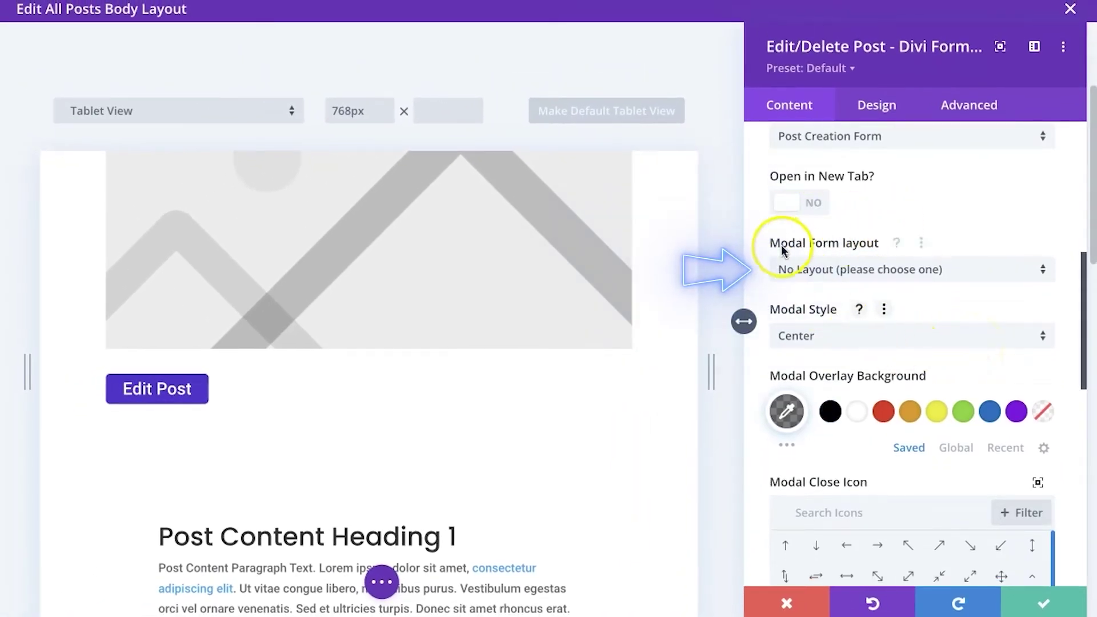
pyautogui.click(857, 269)
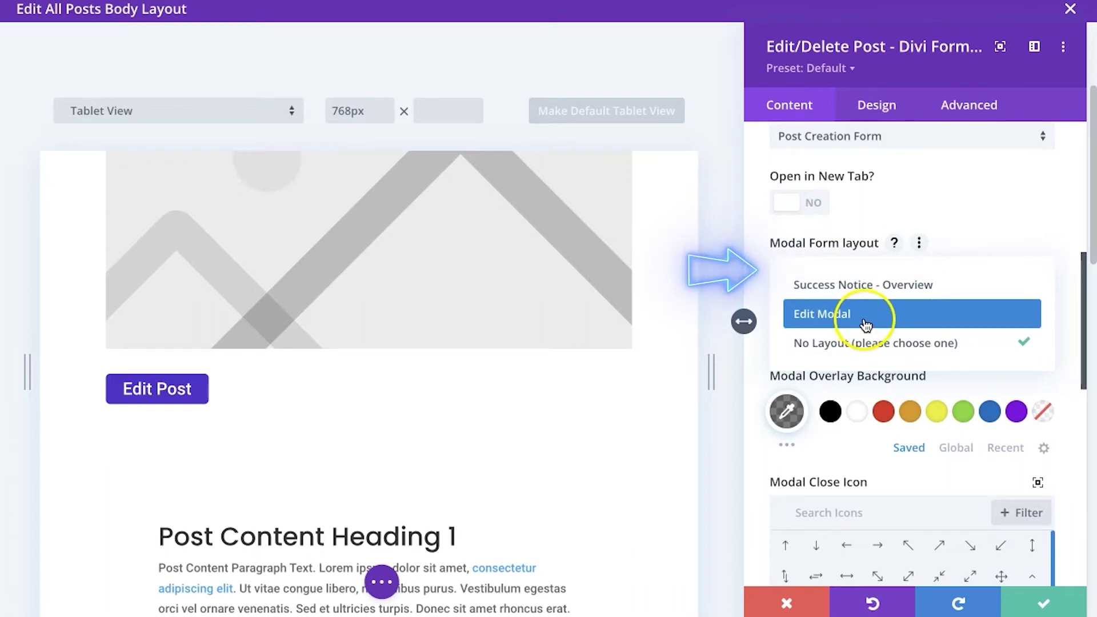
pyautogui.click(987, 228)
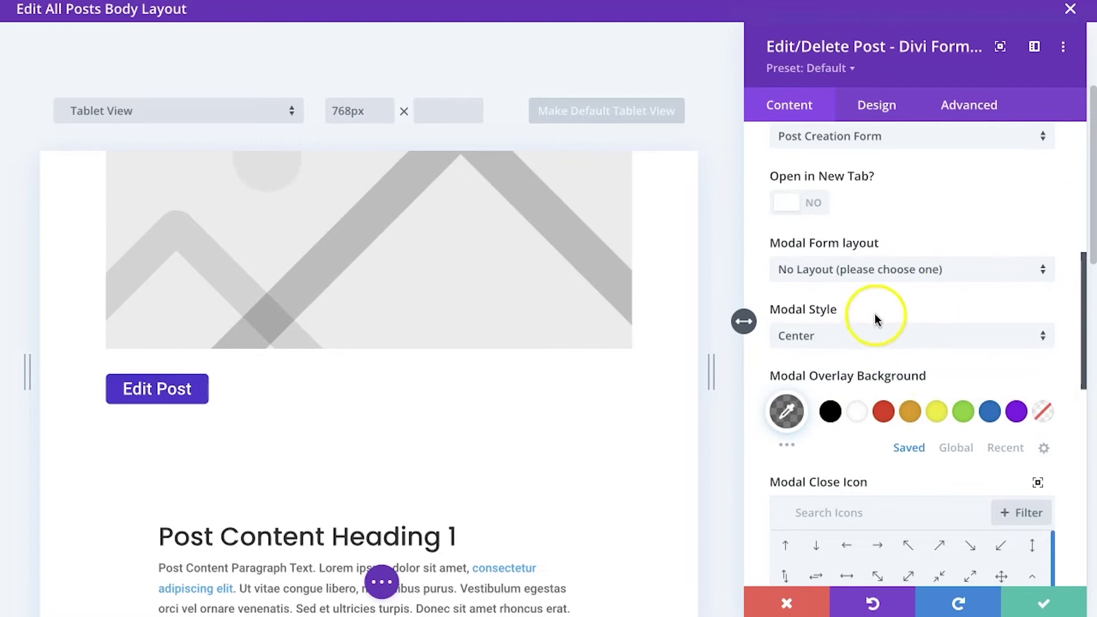
pyautogui.scroll(-10, 877, 318)
pyautogui.scroll(6, 876, 318)
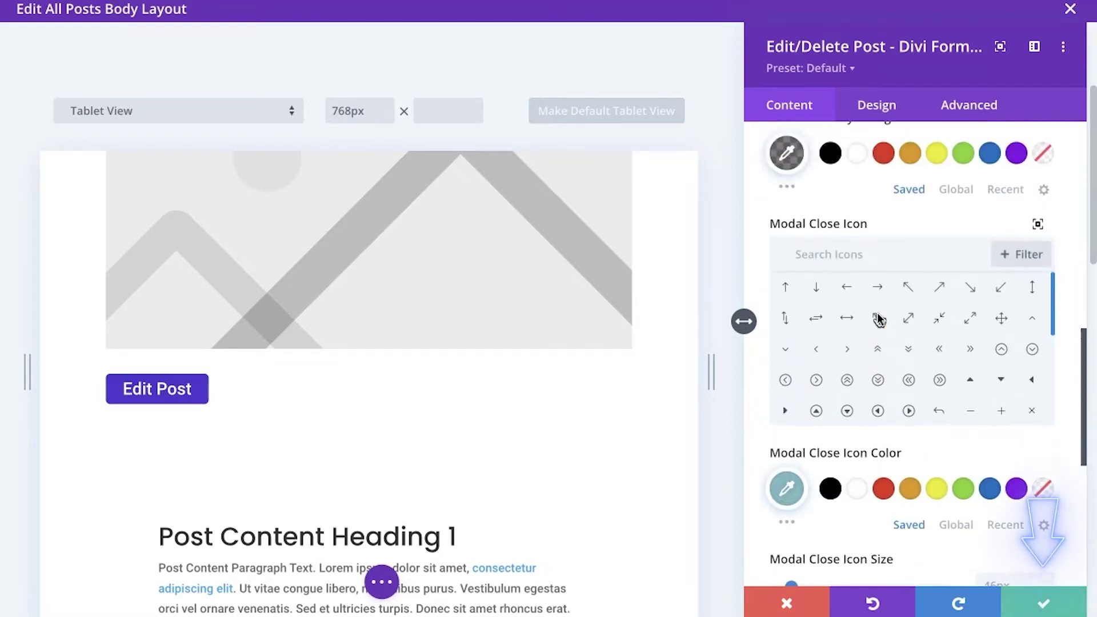
pyautogui.scroll(5, 914, 355)
pyautogui.click(1043, 602)
pyautogui.scroll(-1, 427, 452)
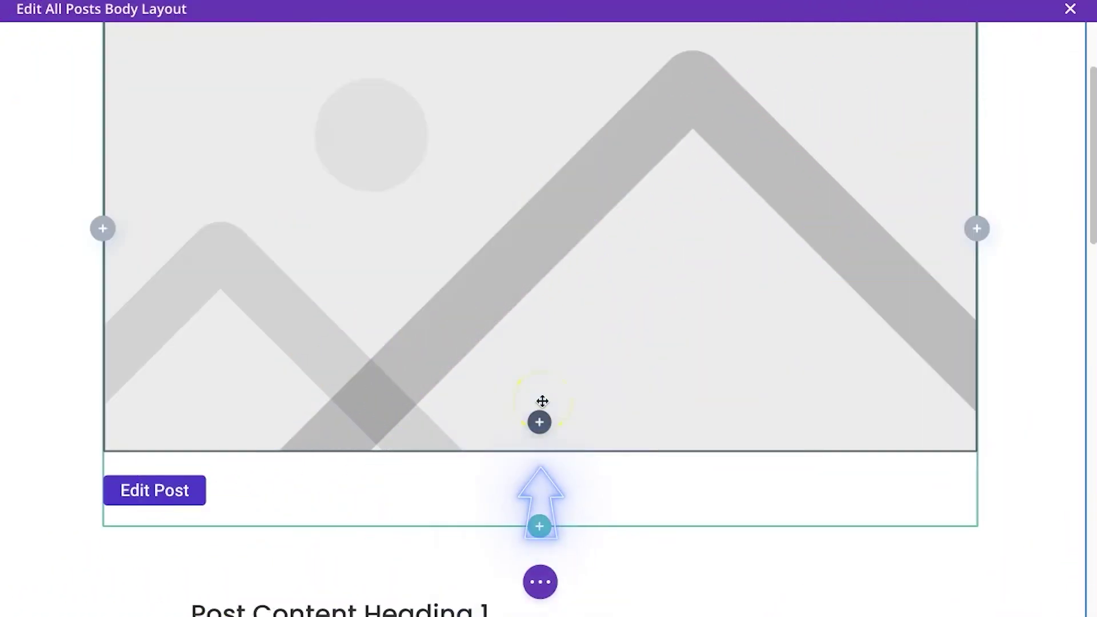
# - Add another Edit/Delete Post module set to Delete Post with button text DELETE
pyautogui.click(540, 423)
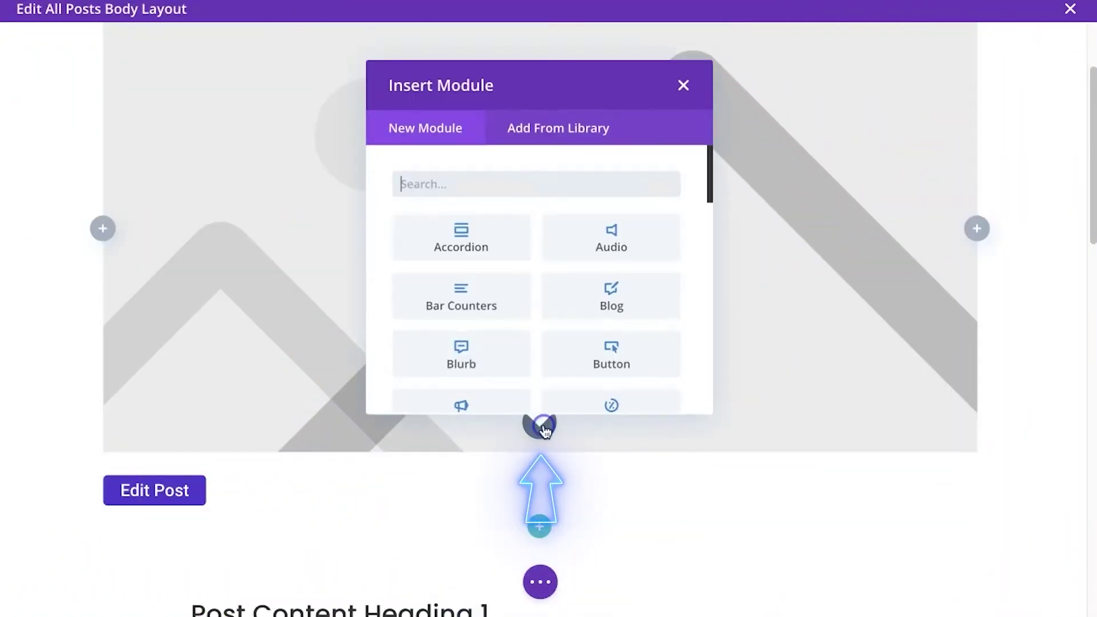
pyautogui.write('edit')
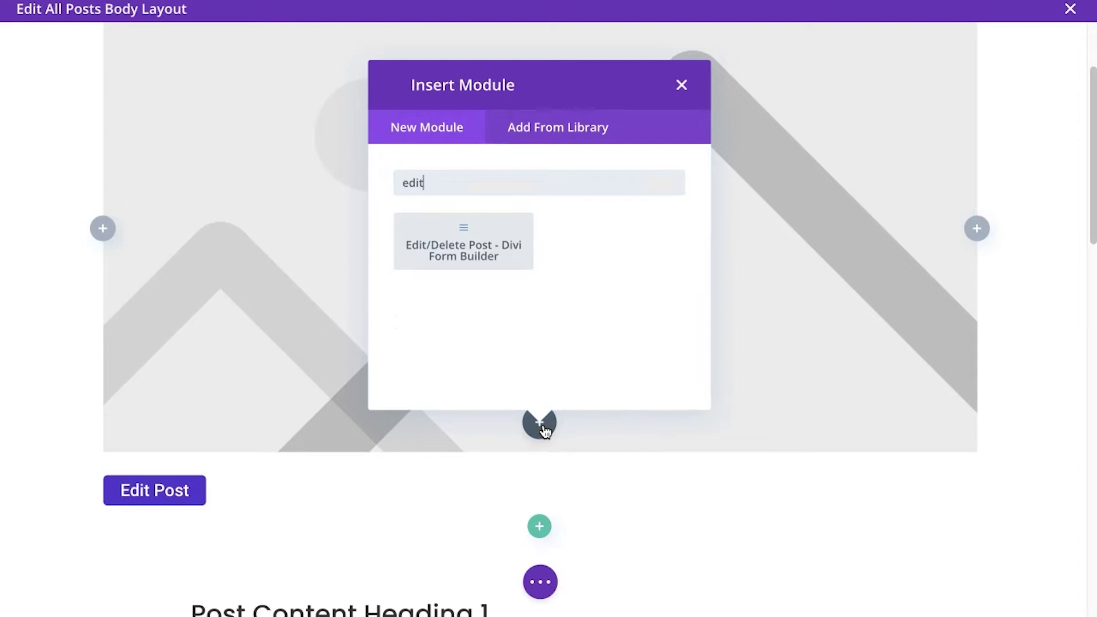
pyautogui.click(512, 266)
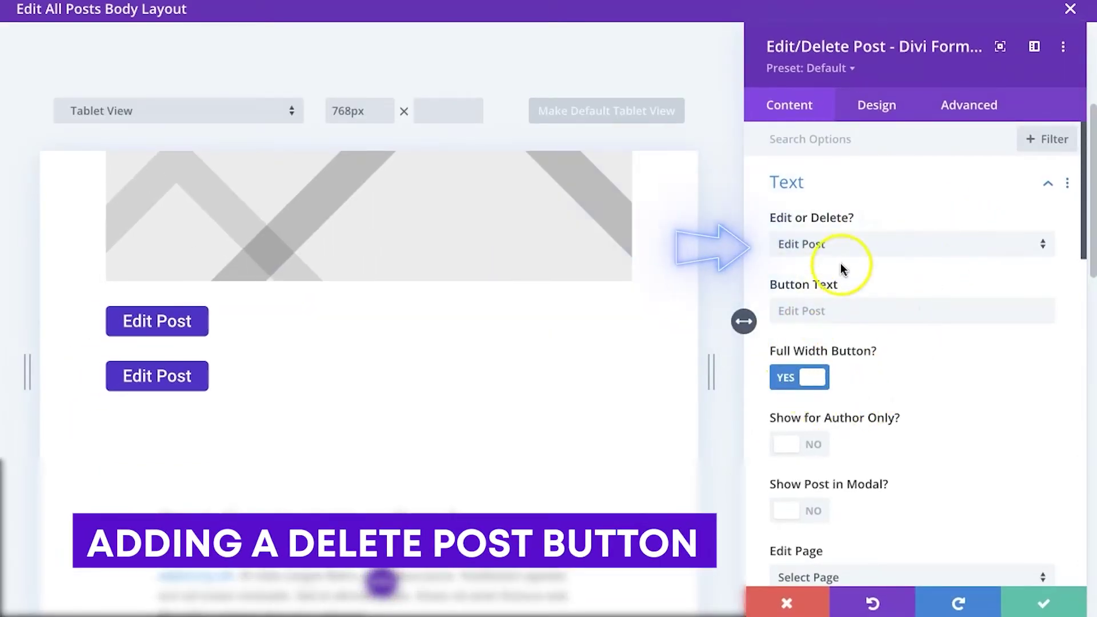
pyautogui.click(848, 244)
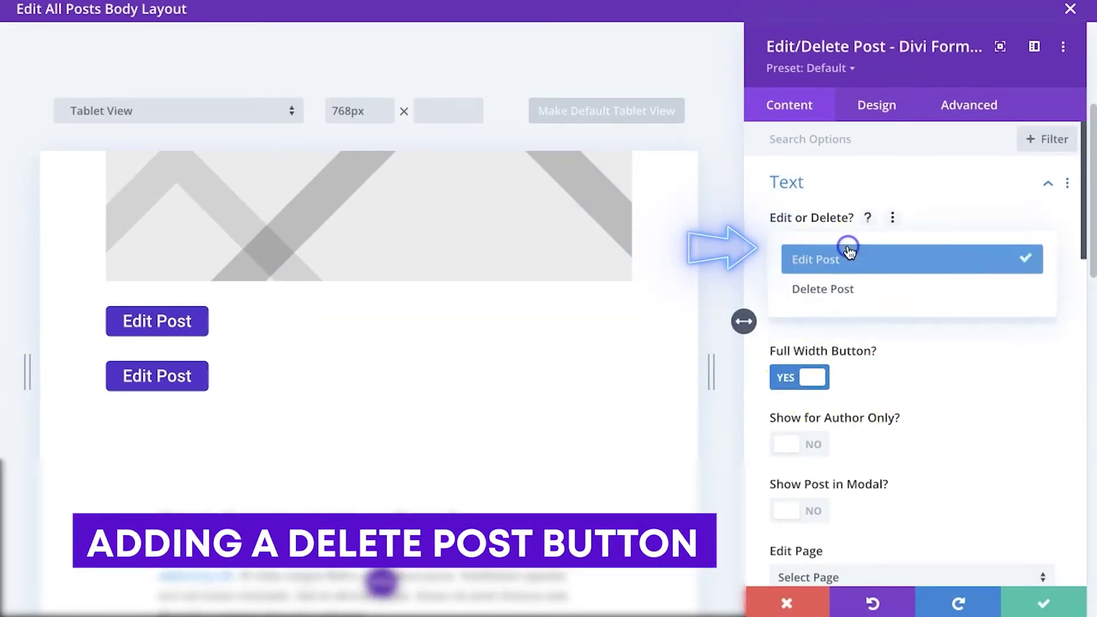
pyautogui.click(849, 291)
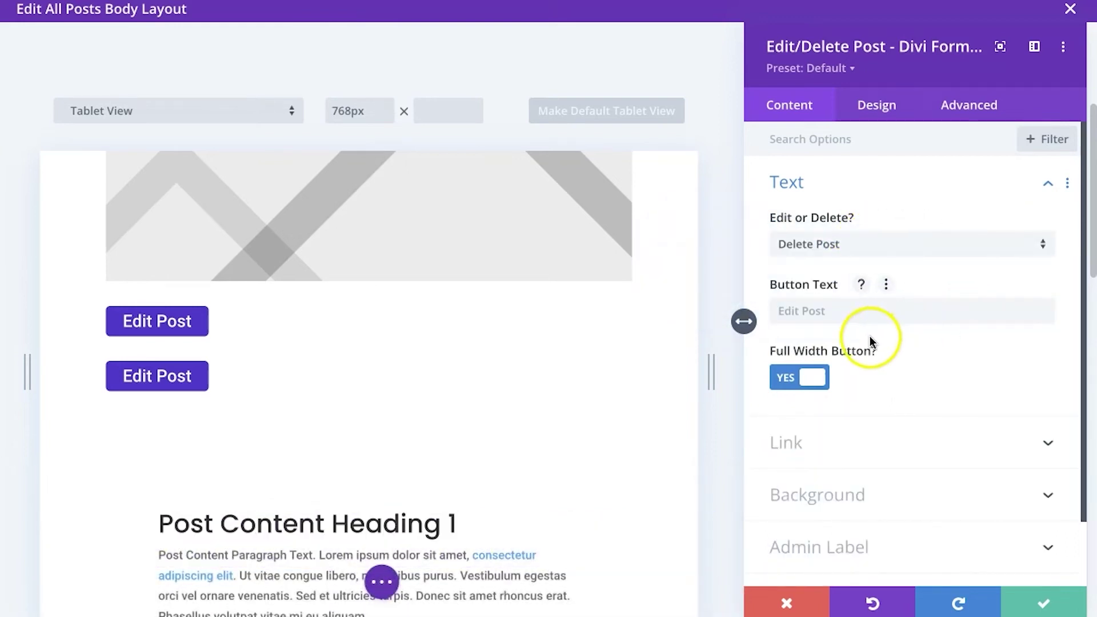
pyautogui.click(830, 317)
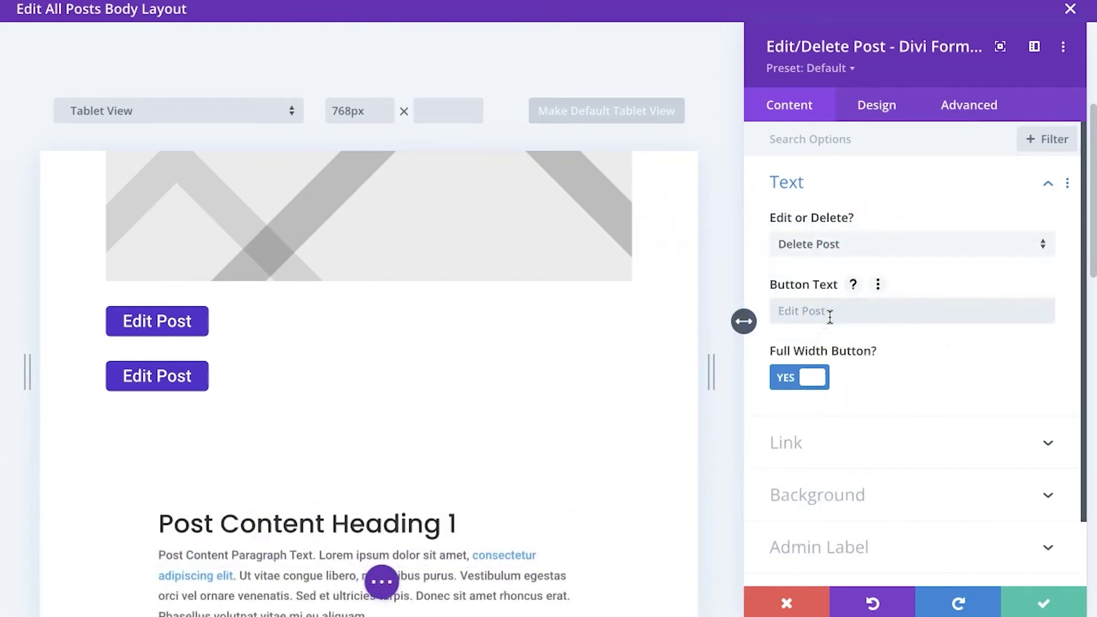
pyautogui.write('DELETE')
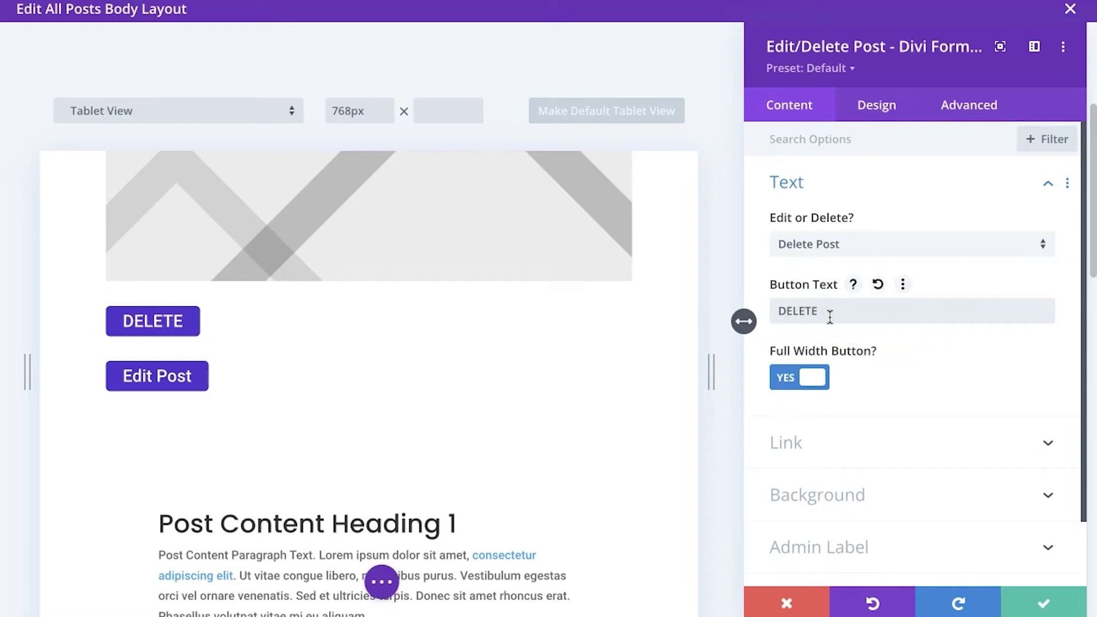
# - Enable custom button styles, give the DELETE button a red #e02b20 background, and save
pyautogui.scroll(-2, 870, 368)
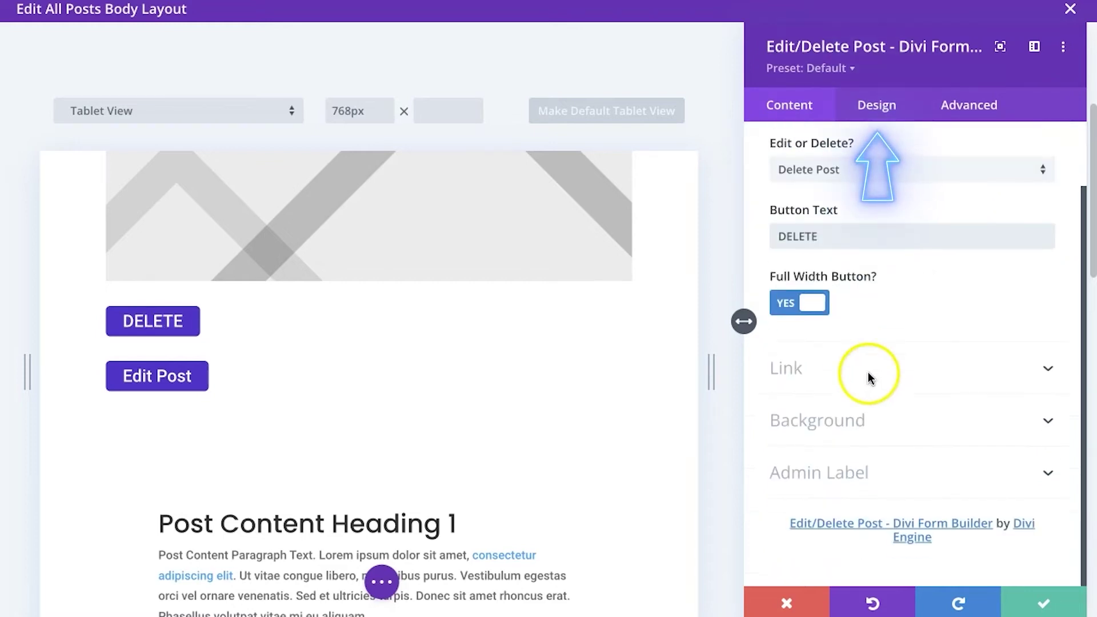
pyautogui.click(876, 106)
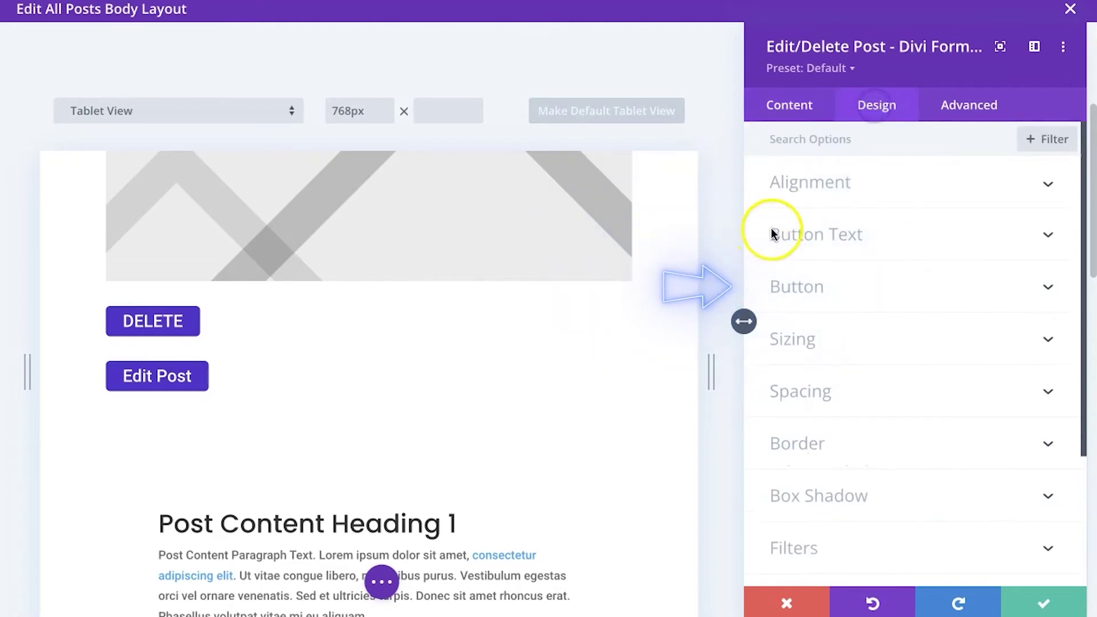
pyautogui.click(854, 297)
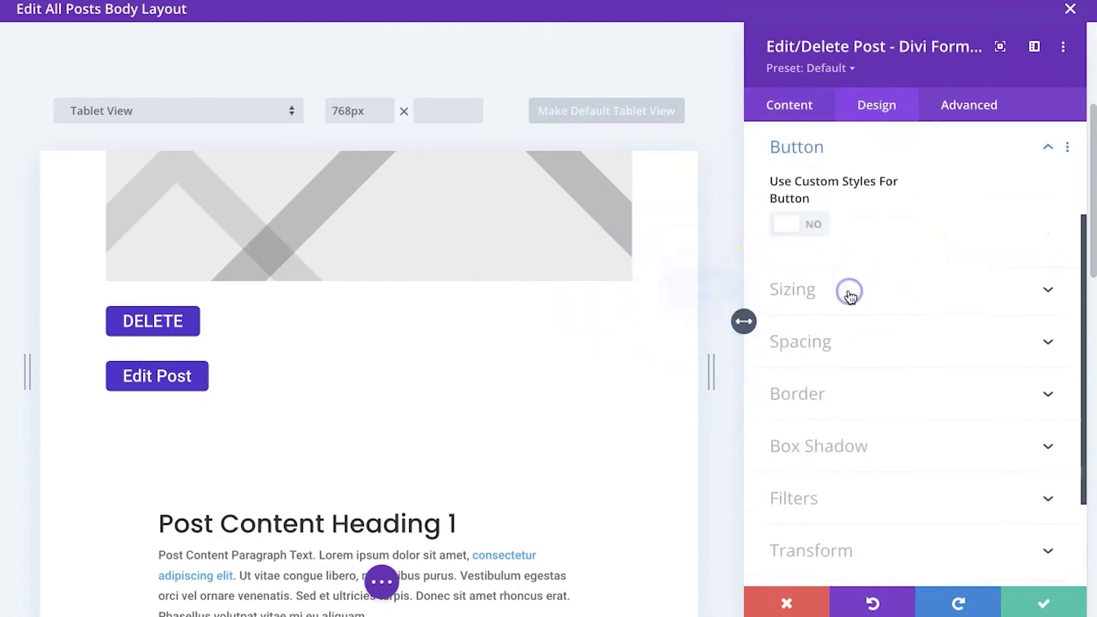
pyautogui.click(815, 226)
pyautogui.scroll(-1, 880, 386)
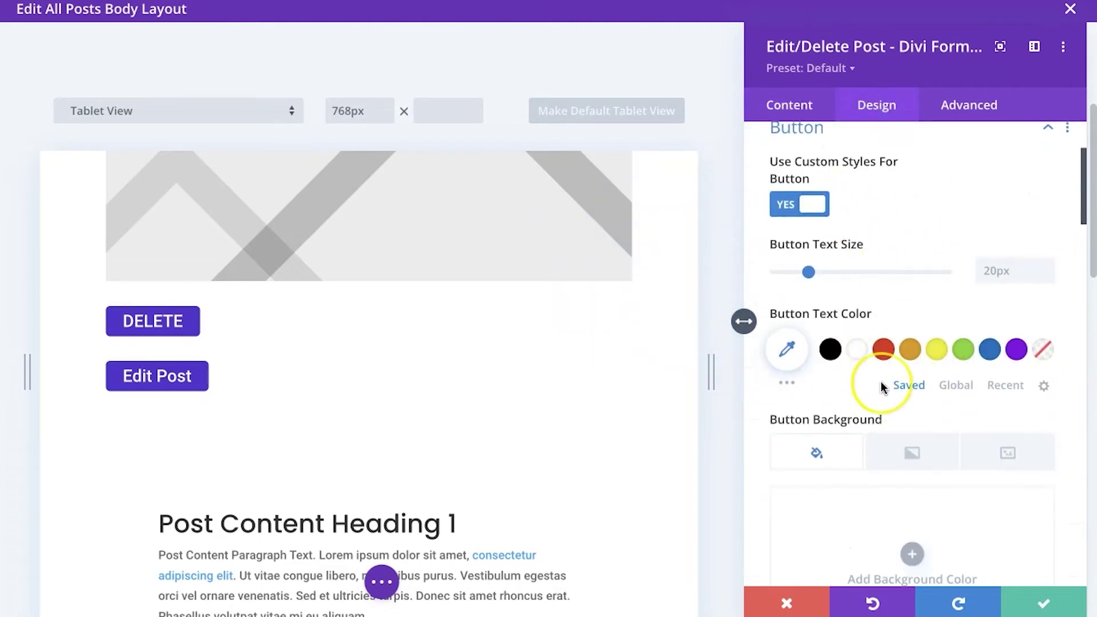
pyautogui.scroll(-4, 880, 386)
pyautogui.click(883, 448)
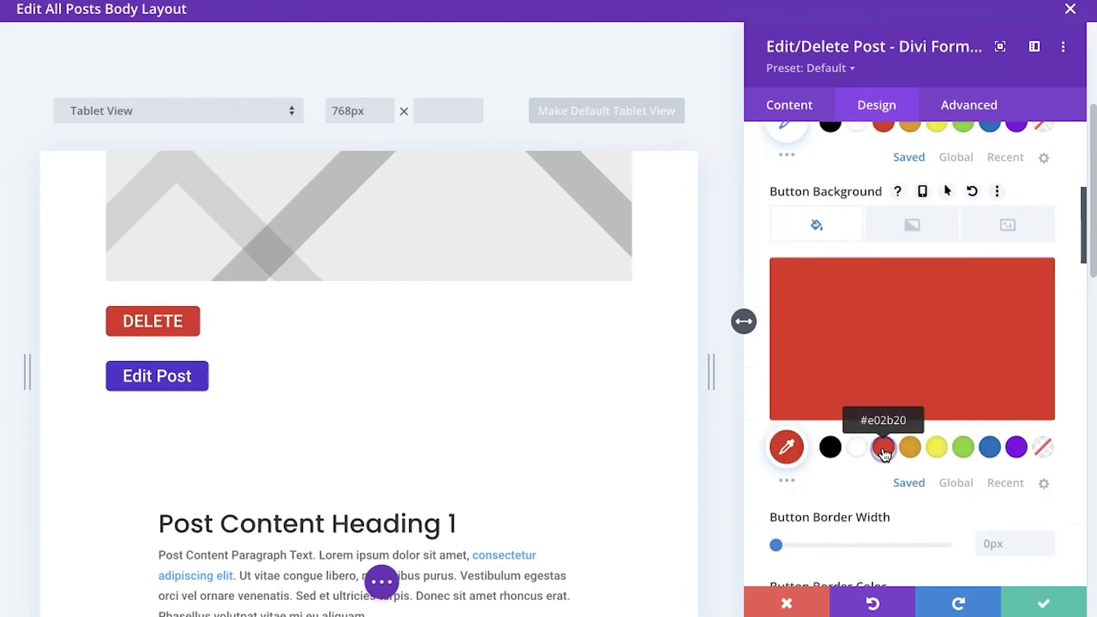
pyautogui.click(1037, 601)
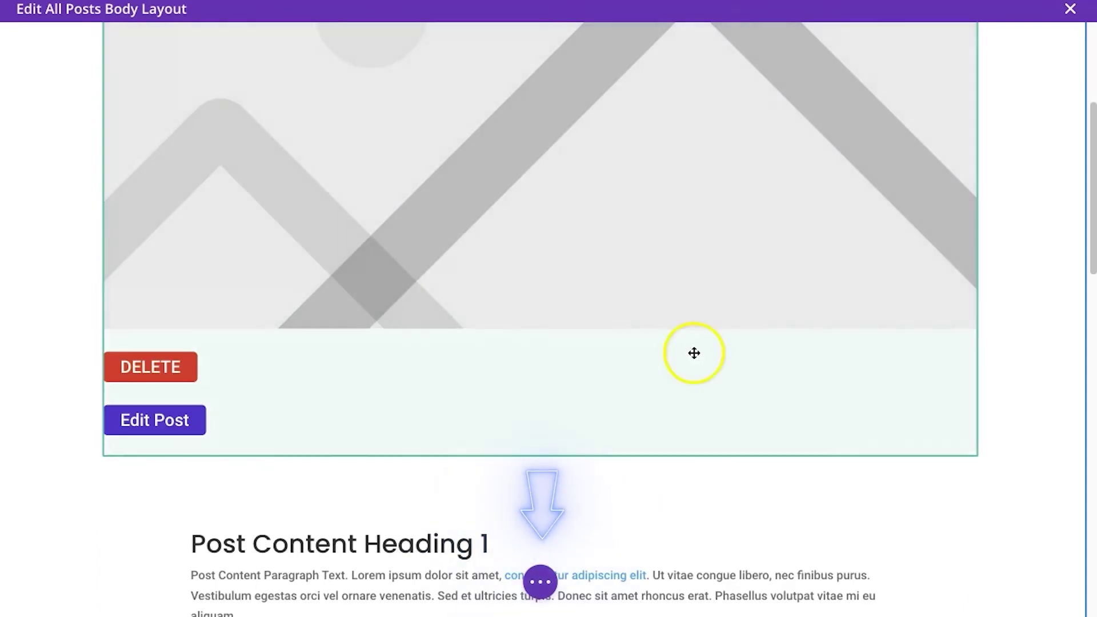
# - Save the post layout and scroll the live post to its DELETE and Edit Post buttons
pyautogui.click(540, 582)
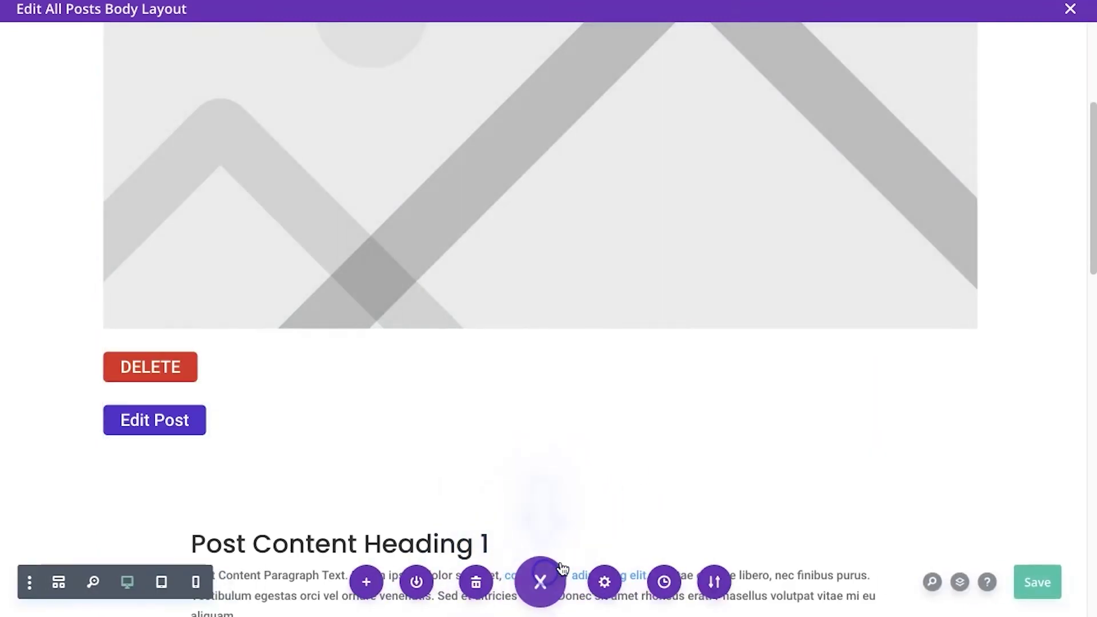
pyautogui.click(1037, 580)
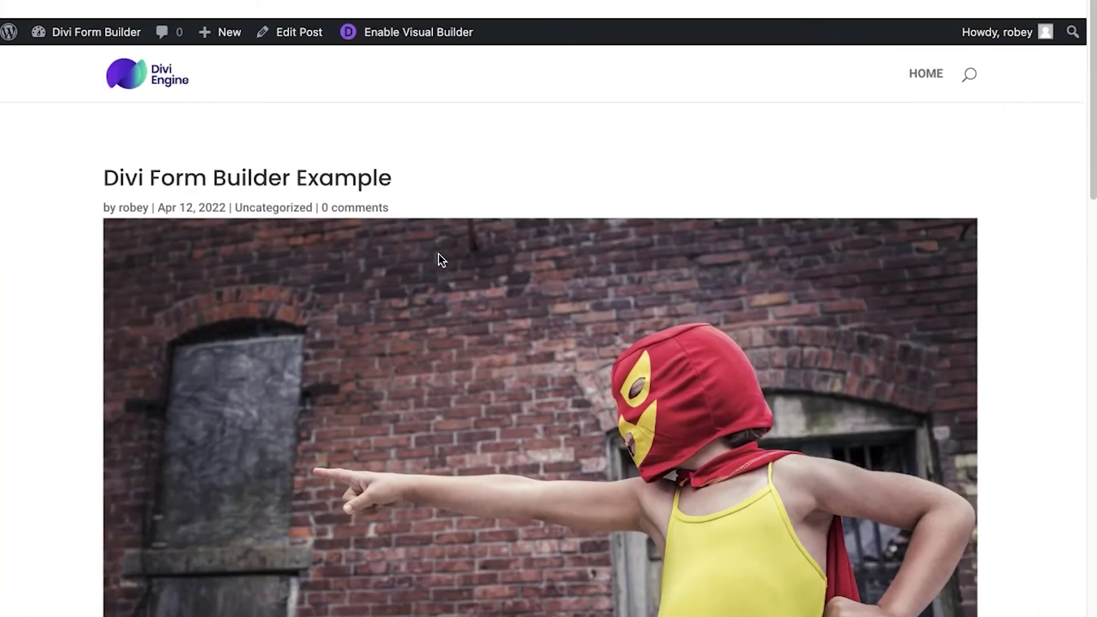
pyautogui.scroll(-8, 438, 254)
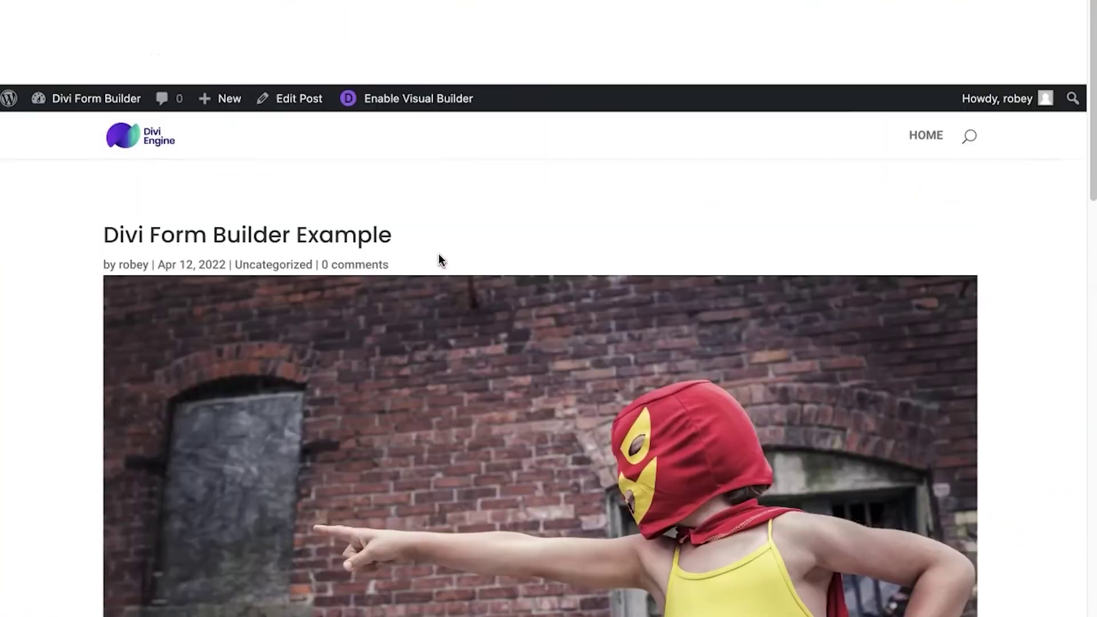
pyautogui.scroll(-15, 438, 256)
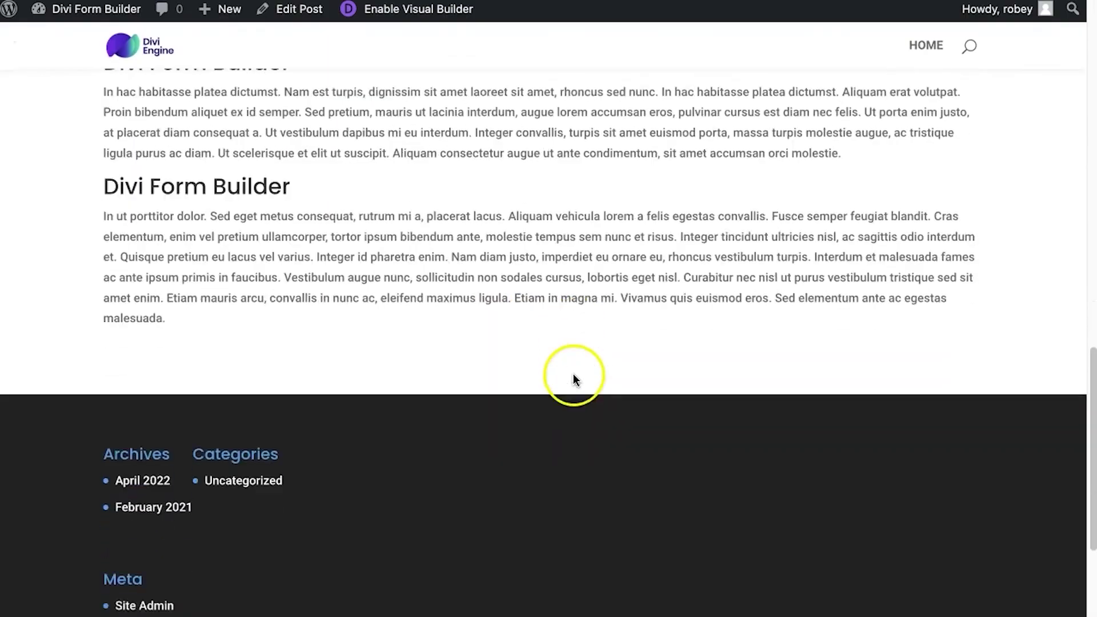
pyautogui.scroll(3, 507, 297)
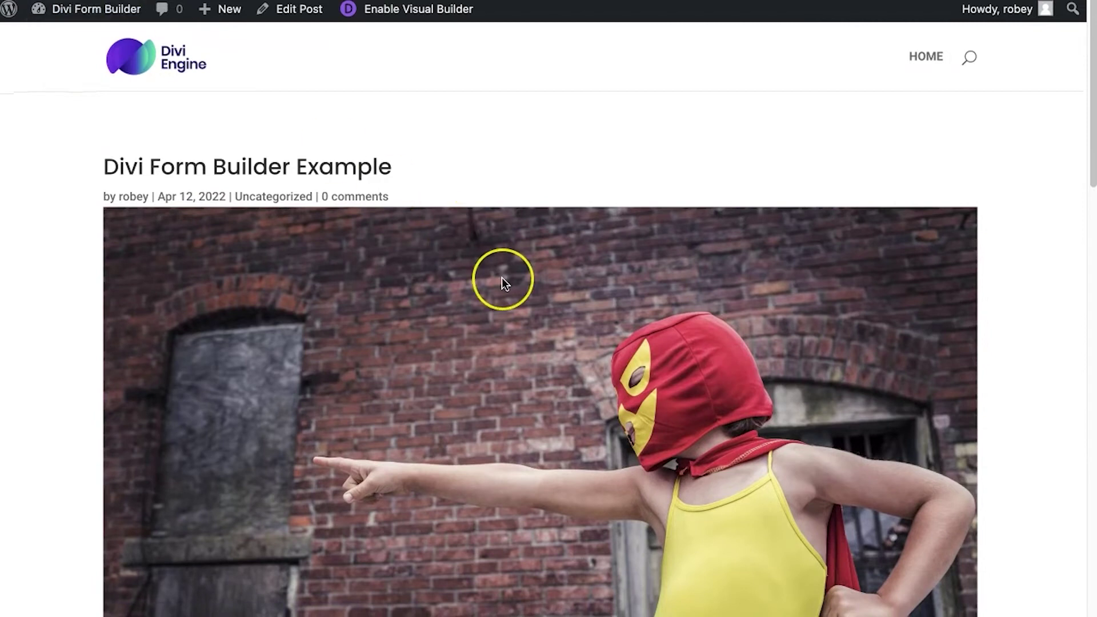
pyautogui.scroll(-8, 502, 277)
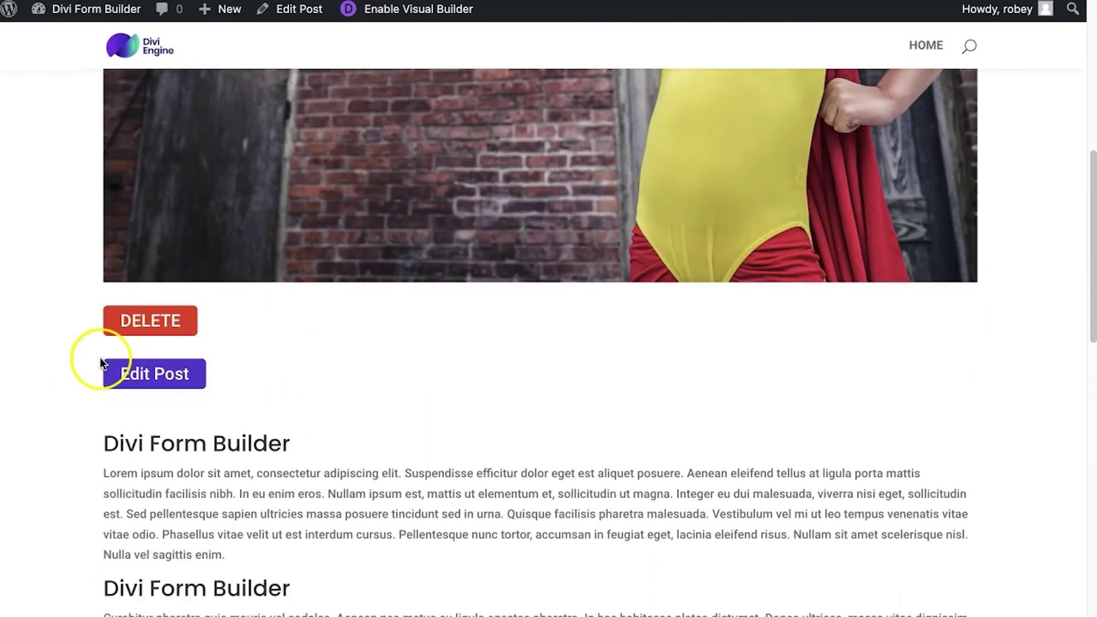
# - Open the post's edit form and attach the Register for Q & A - V2_optimized.png image
pyautogui.click(178, 373)
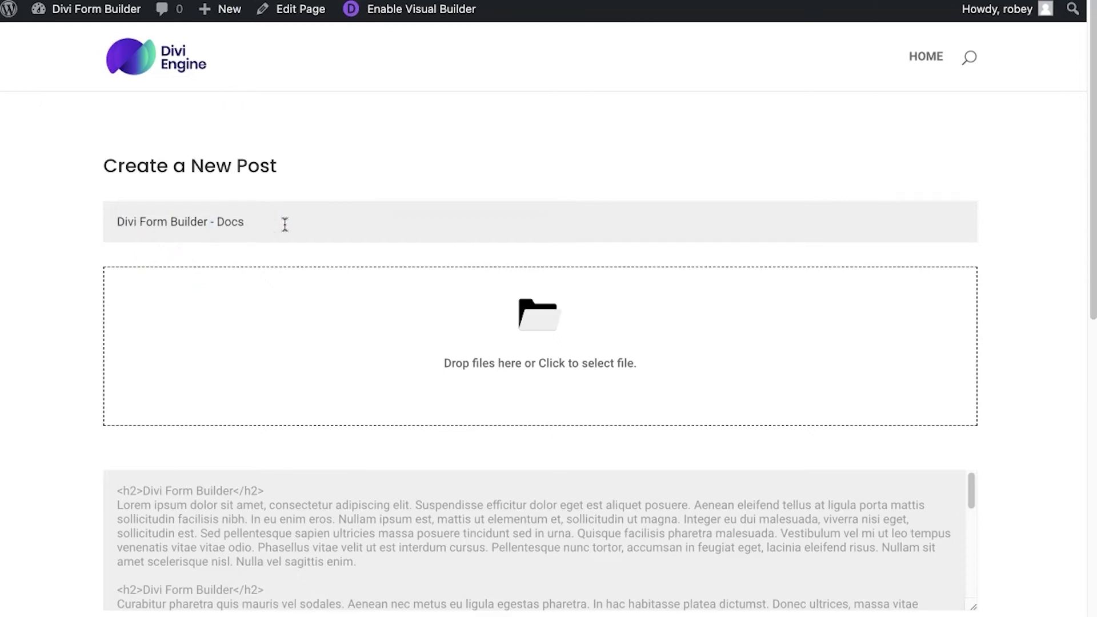
pyautogui.click(540, 330)
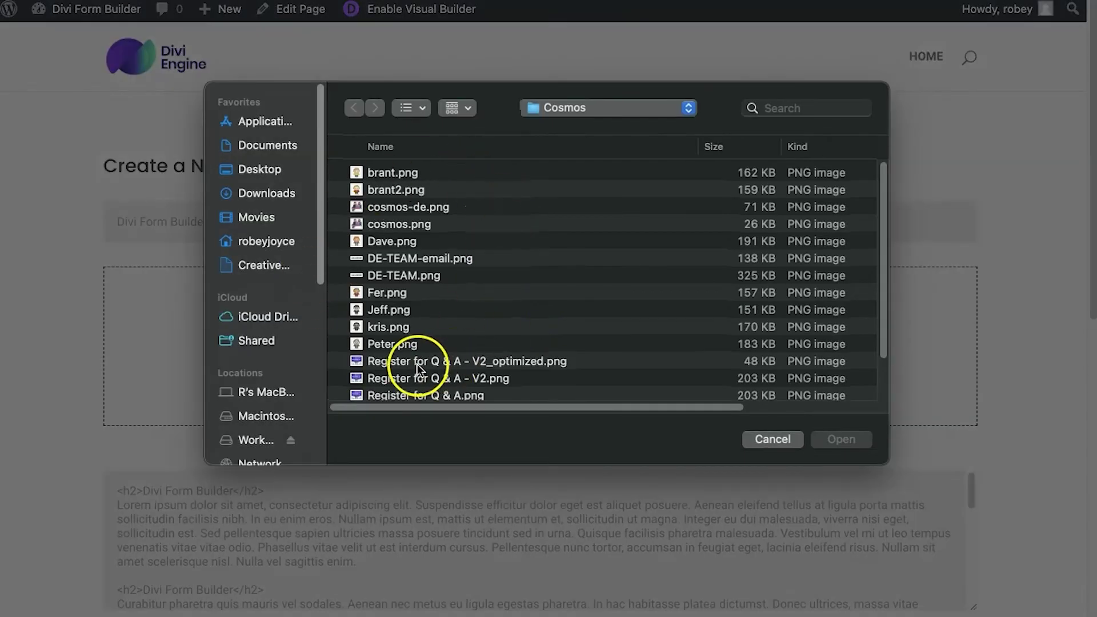
pyautogui.doubleClick(417, 361)
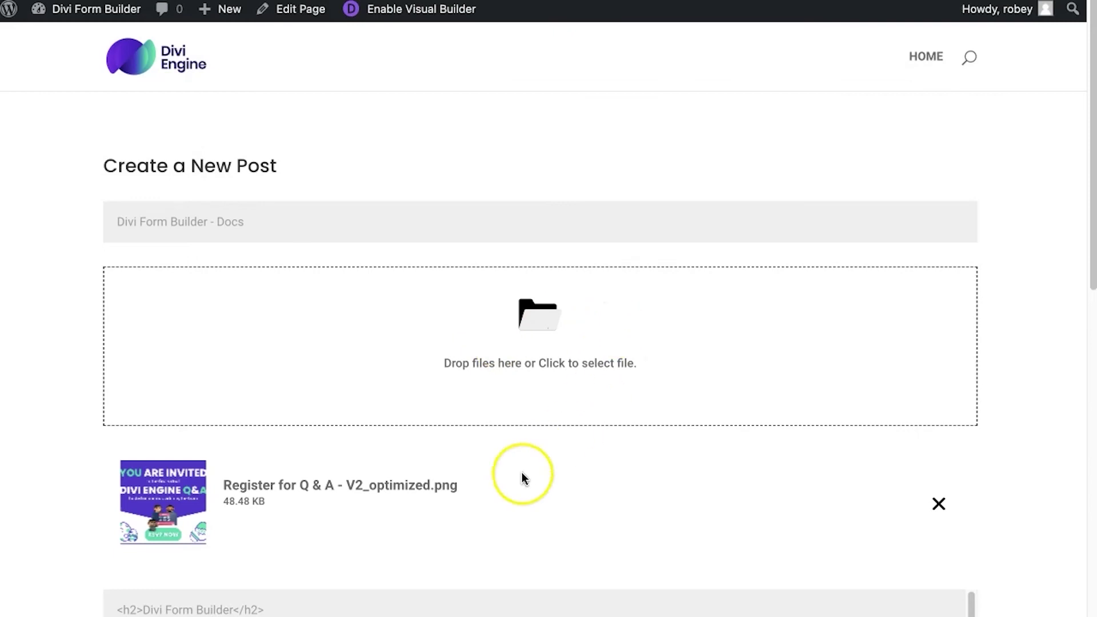
# - Change the first heading to 'Divi Form Builder - Docs' and submit the edited post
pyautogui.scroll(-4, 522, 472)
pyautogui.scroll(-5, 523, 474)
pyautogui.scroll(5, 524, 480)
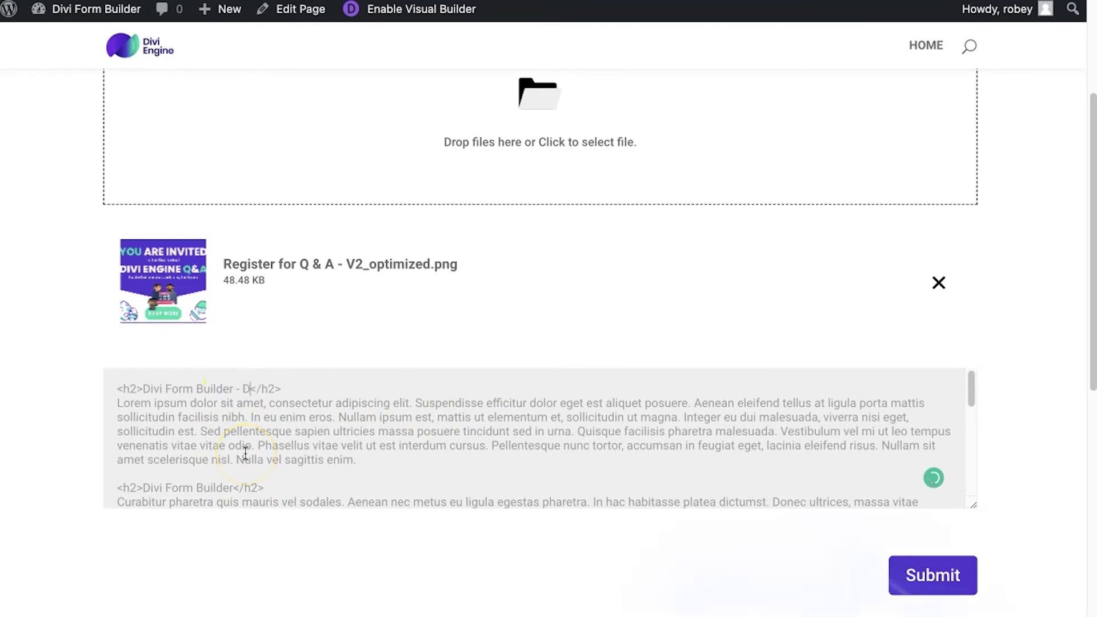
pyautogui.write('ocs')
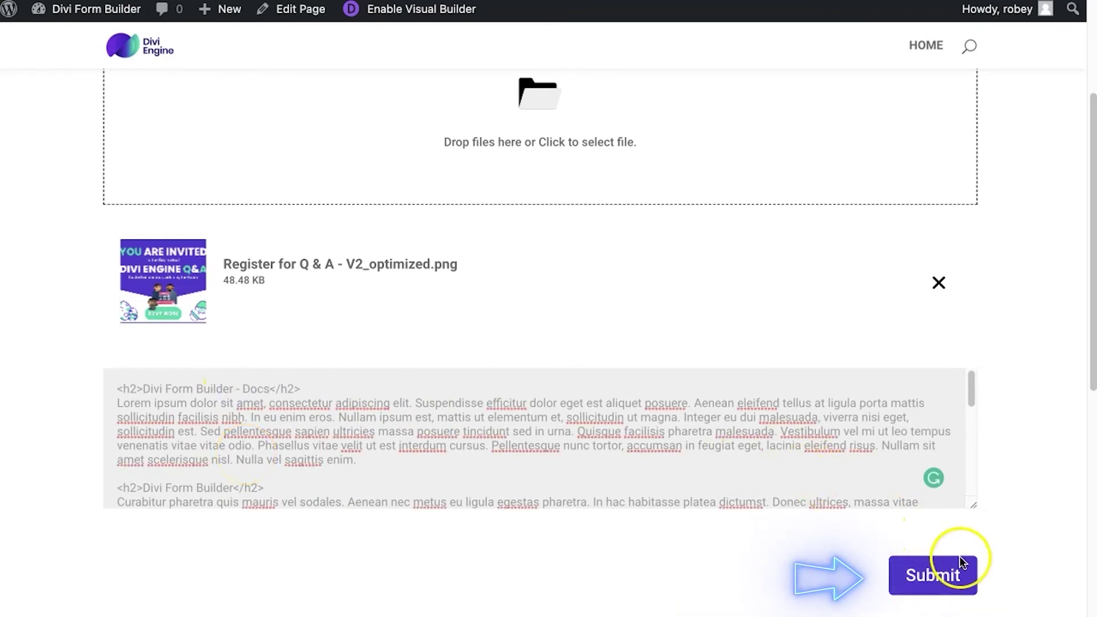
pyautogui.click(933, 575)
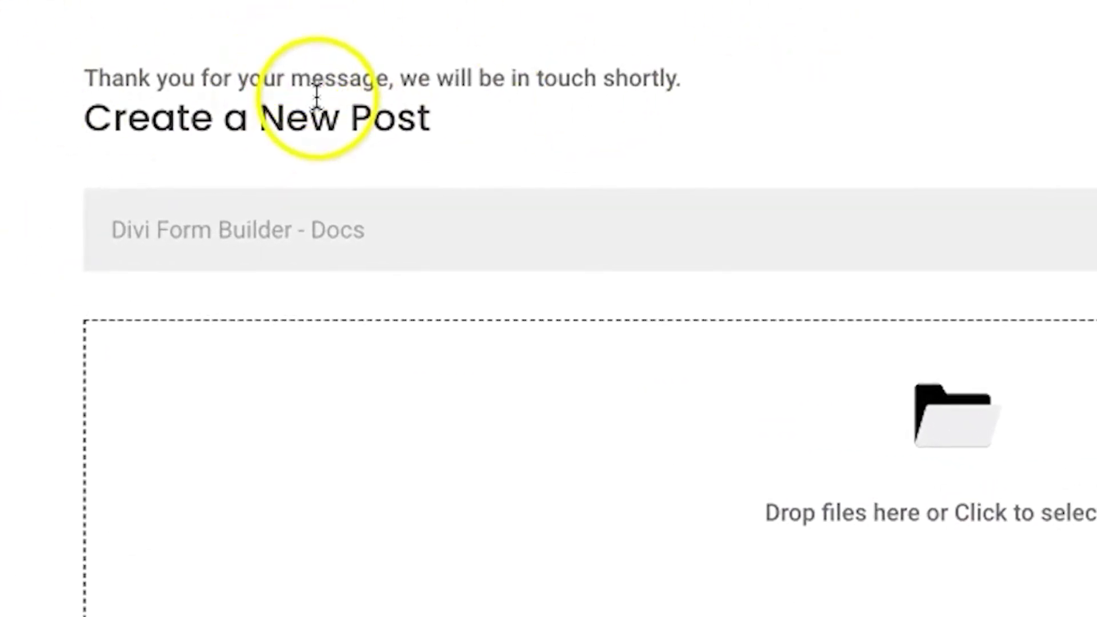
pyautogui.tripleClick(316, 89)
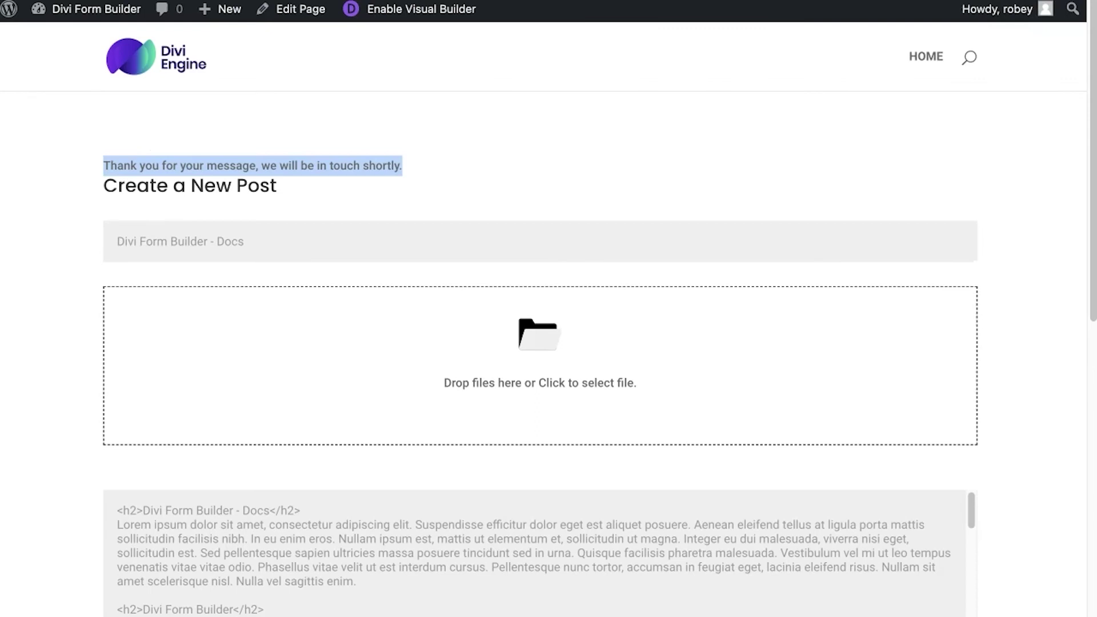
pyautogui.click(352, 168)
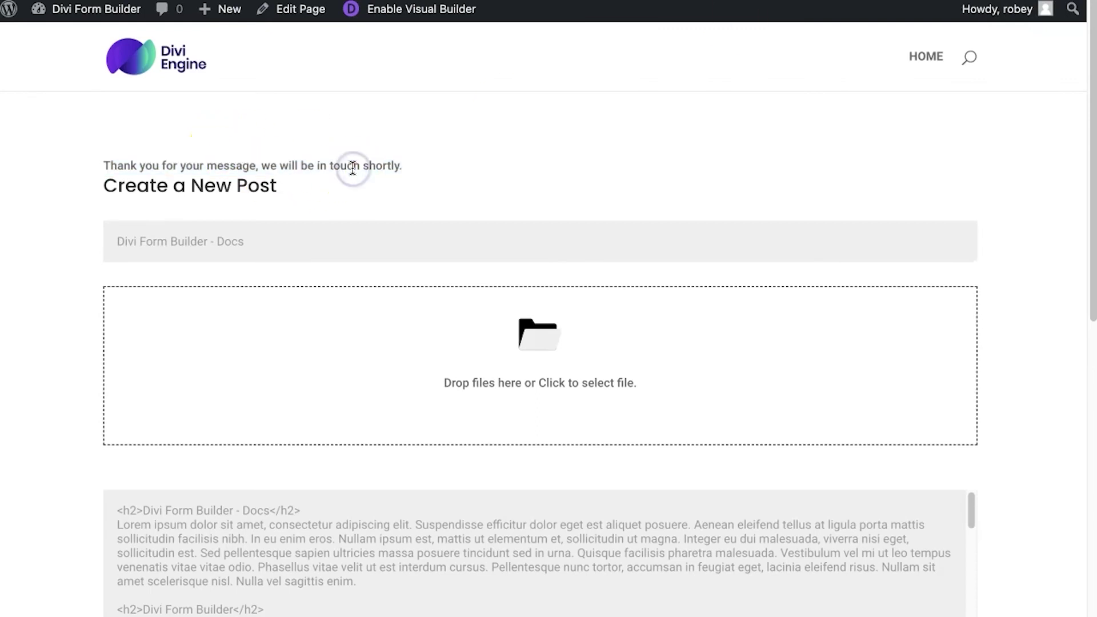
pyautogui.scroll(-3, 429, 346)
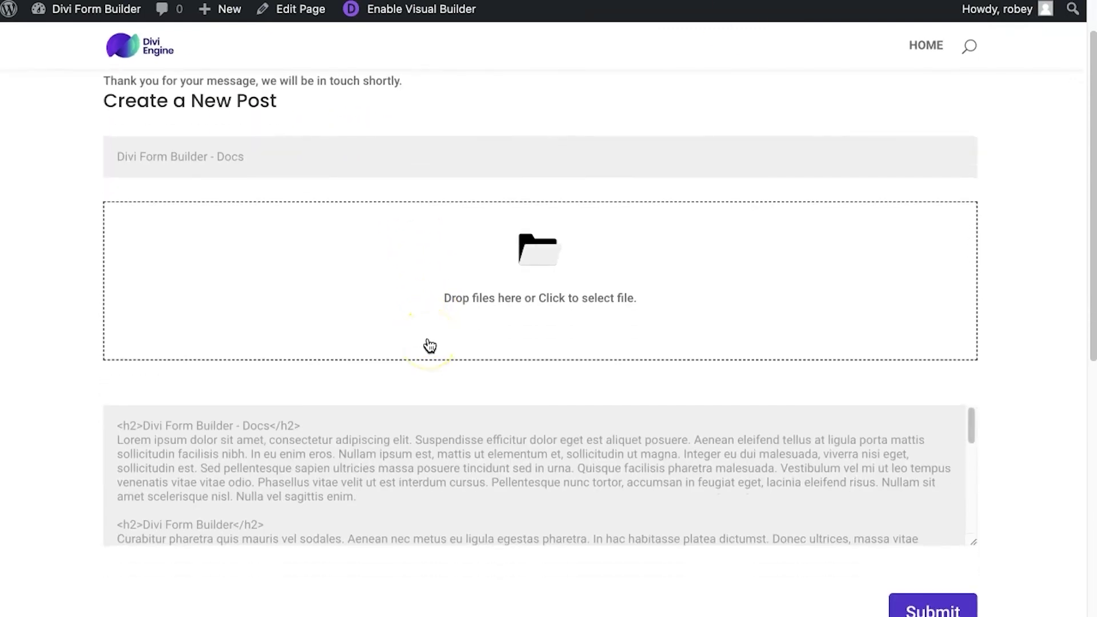
pyautogui.scroll(-3, 429, 345)
pyautogui.scroll(5, 428, 345)
pyautogui.click(501, 270)
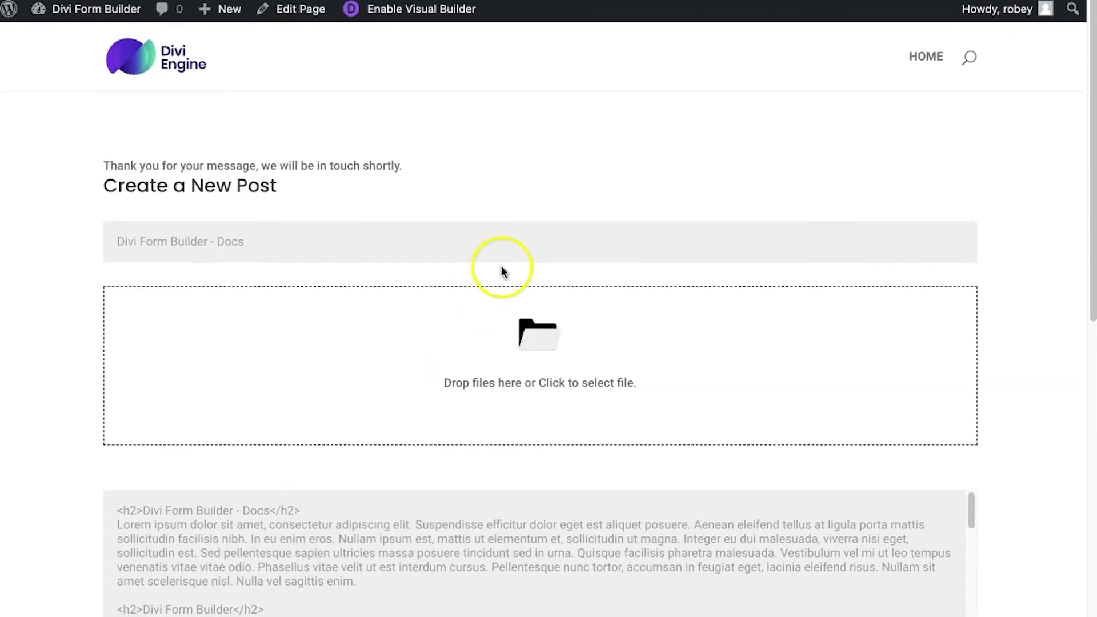
pyautogui.click(49, 15)
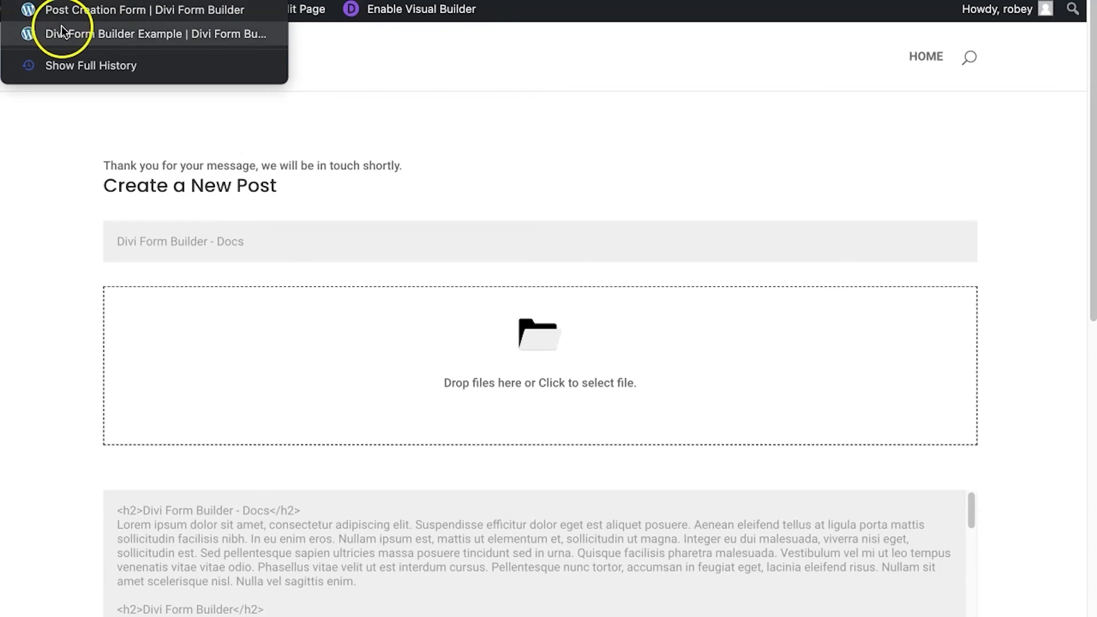
# - Go back and reload the post as 'Divi Form Builder – Docs', scrolling to its DELETE and Edit Post buttons
pyautogui.click(62, 32)
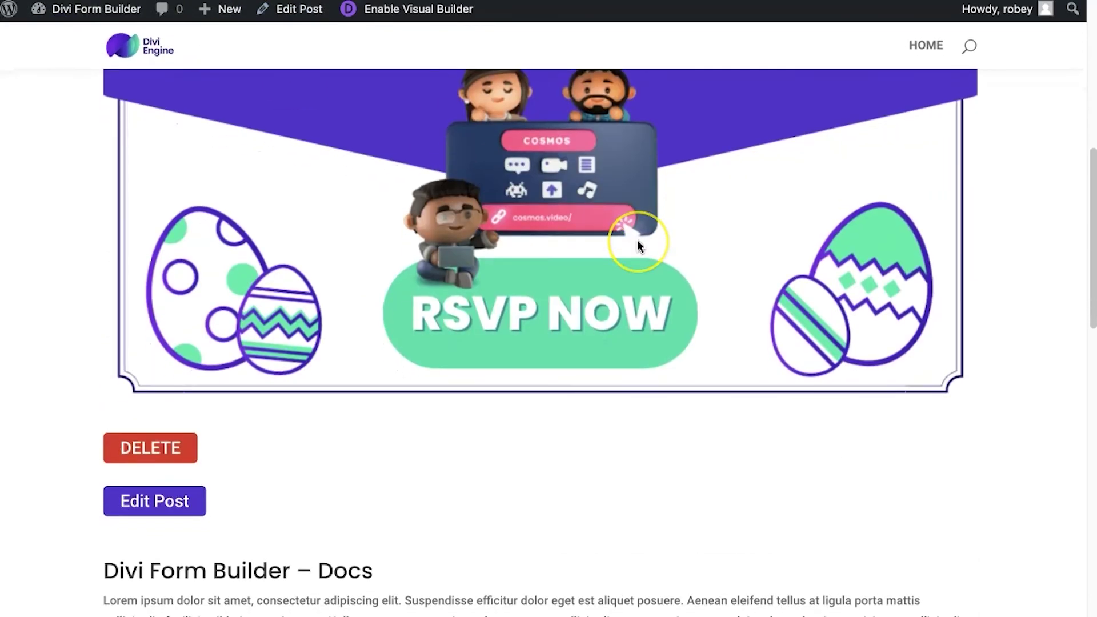
pyautogui.click(637, 239)
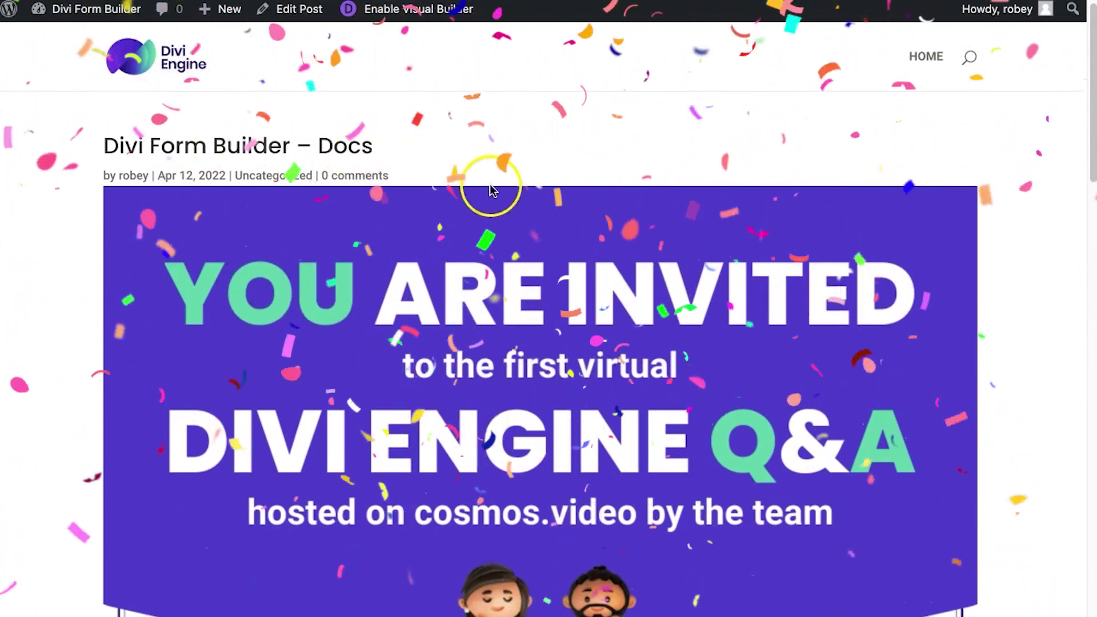
pyautogui.scroll(-6, 605, 416)
pyautogui.scroll(-7, 606, 416)
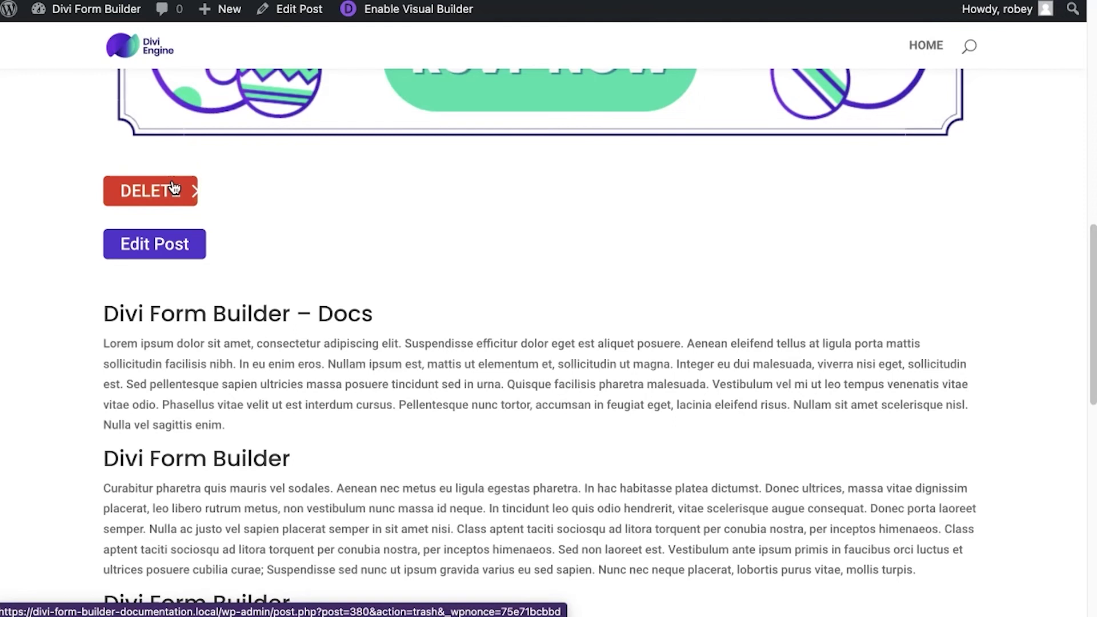
# - Delete the 'Divi Form Builder – Docs' post using its red DELETE button
pyautogui.click(313, 200)
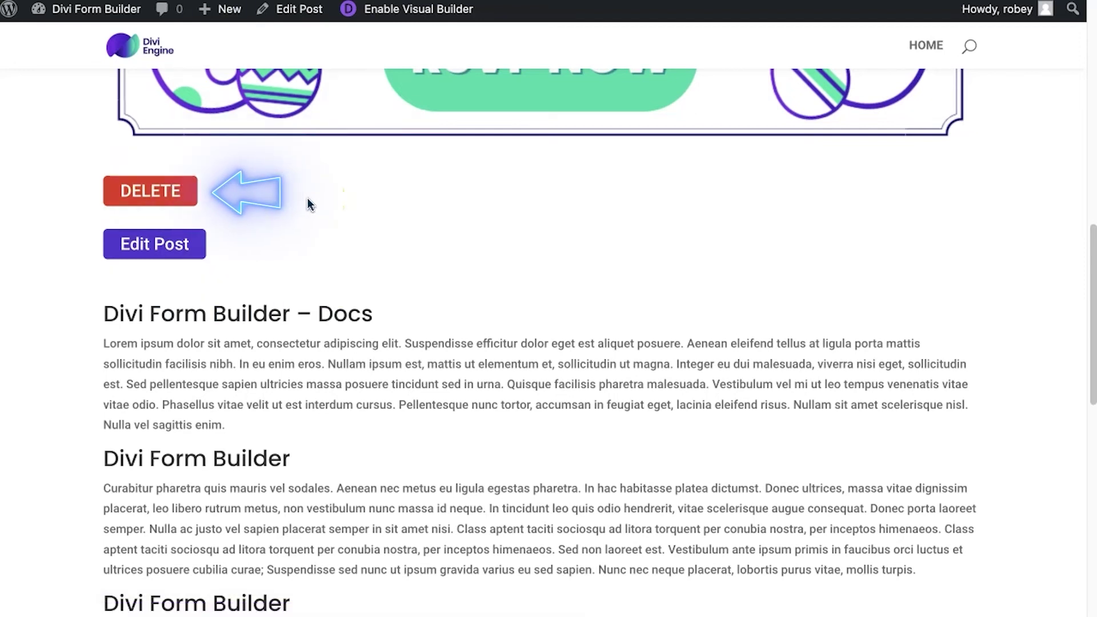
pyautogui.click(178, 195)
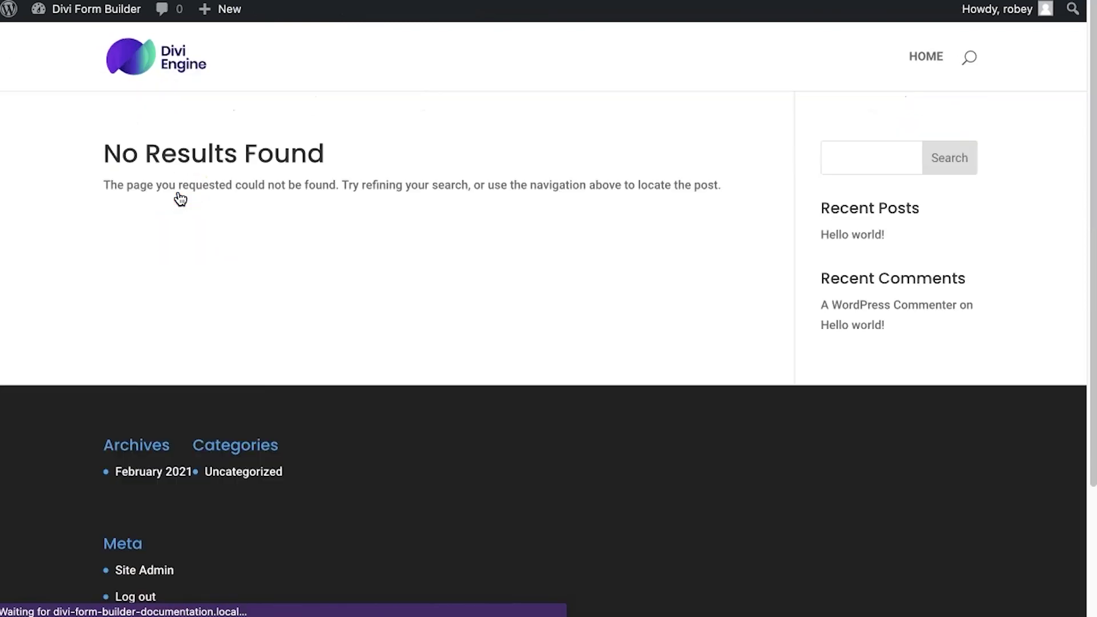
pyautogui.click(401, 231)
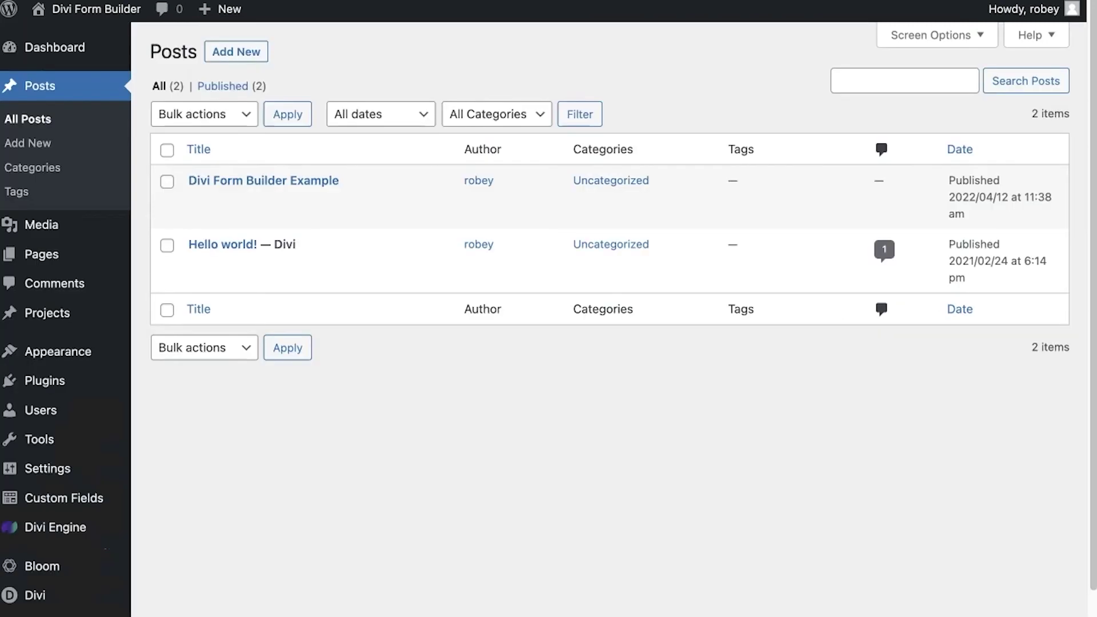
# - Reload the admin Posts list so only 'Hello world!' remains and Trash shows (1)
pyautogui.click(240, 209)
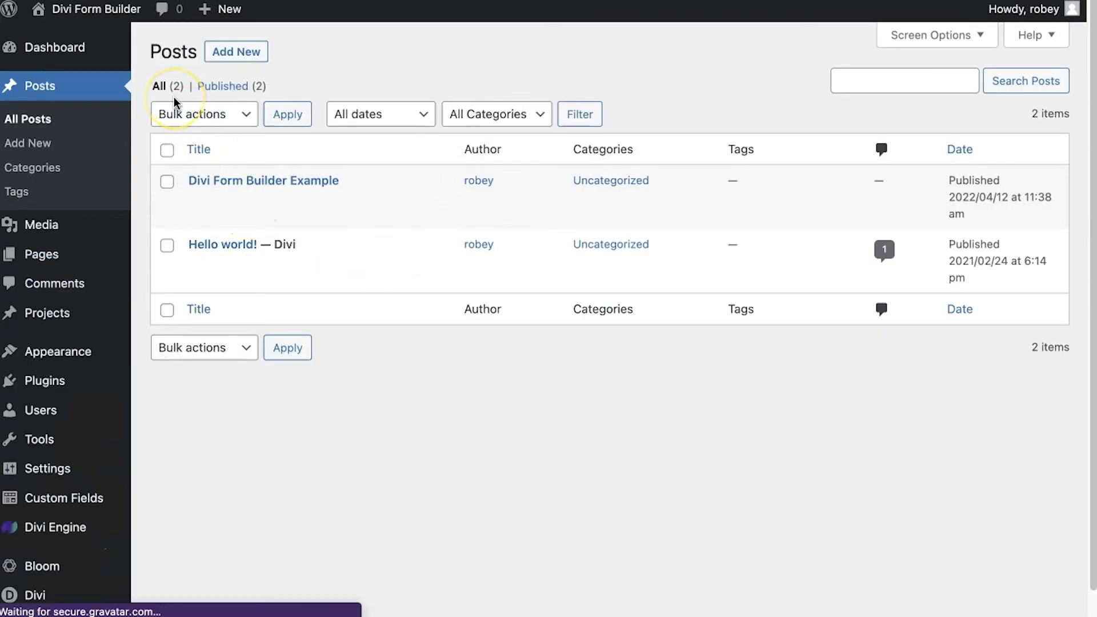
pyautogui.click(277, 211)
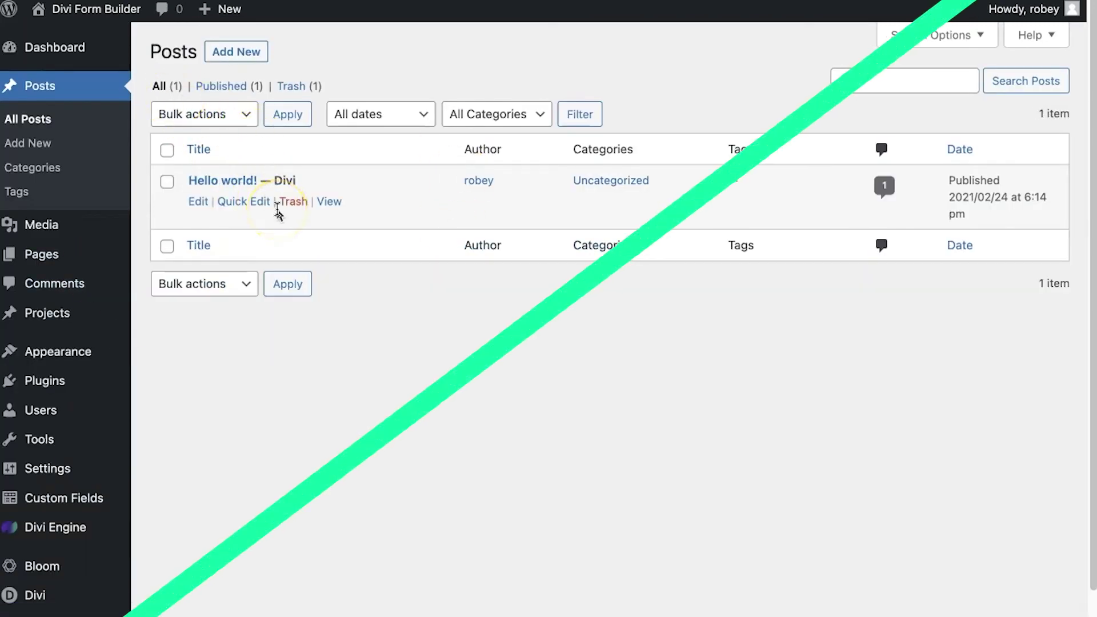